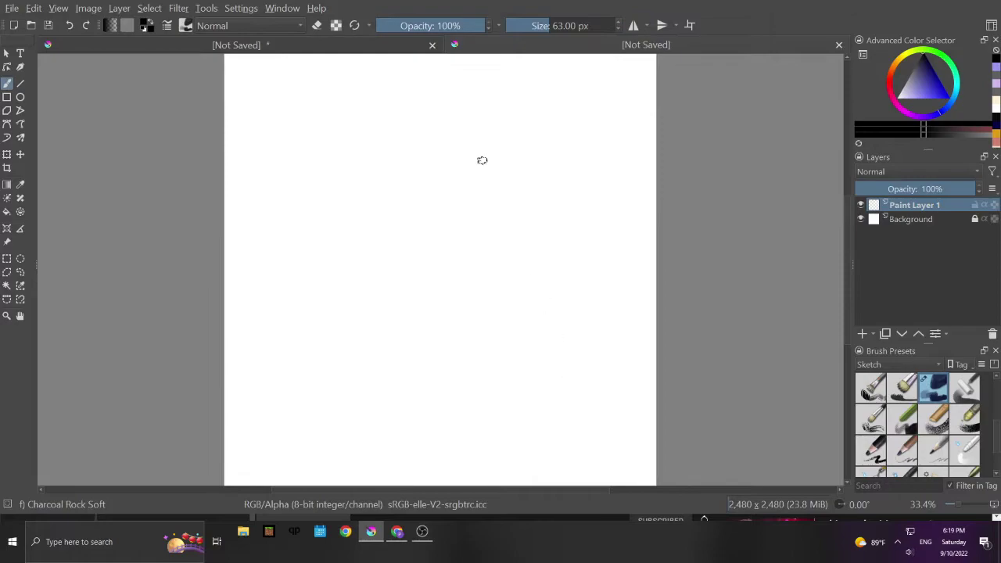
Step: In the remaining blank document, turn on horizontal mirroring and sketch an oval head with crossed centre guidelines
click(432, 44)
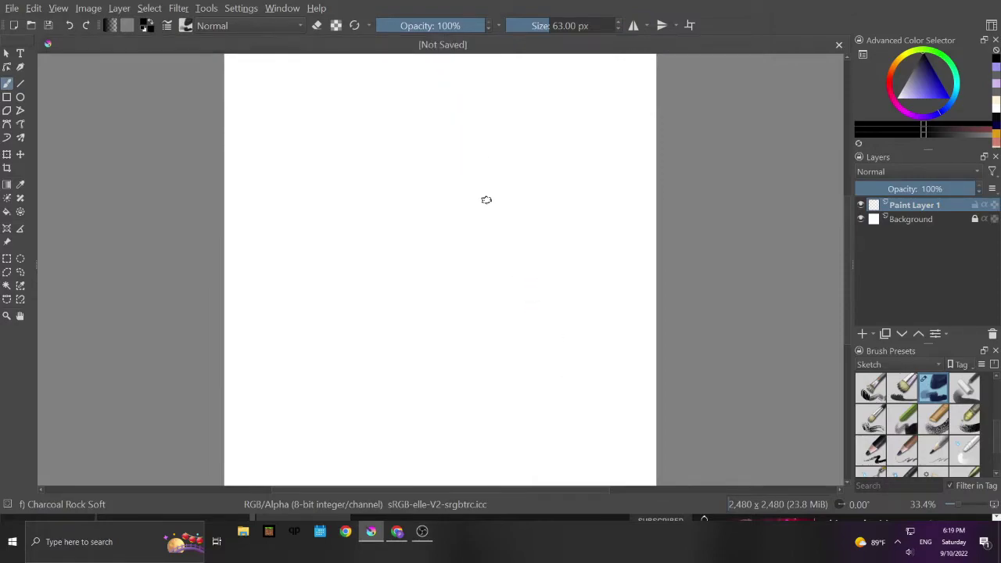
click(634, 25)
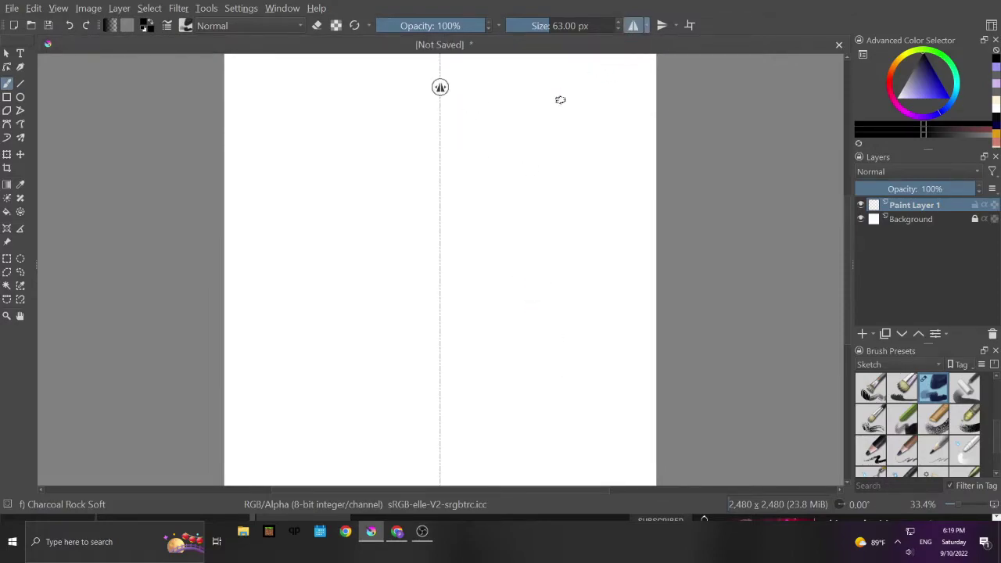
mouse_move(435, 134)
mouse_down()
mouse_move(388, 161)
mouse_move(415, 138)
mouse_move(374, 187)
mouse_move(383, 161)
mouse_move(382, 225)
mouse_move(364, 219)
mouse_move(389, 250)
mouse_move(394, 279)
mouse_move(438, 283)
mouse_up()
drag(438, 131, 438, 288)
drag(366, 215, 505, 208)
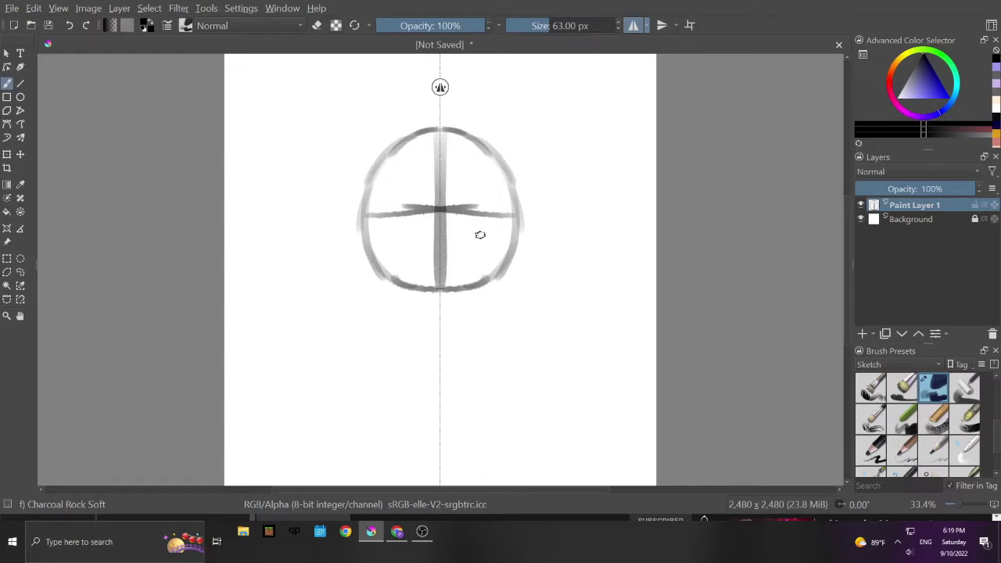
key(ctrl+z)
drag(364, 209, 500, 219)
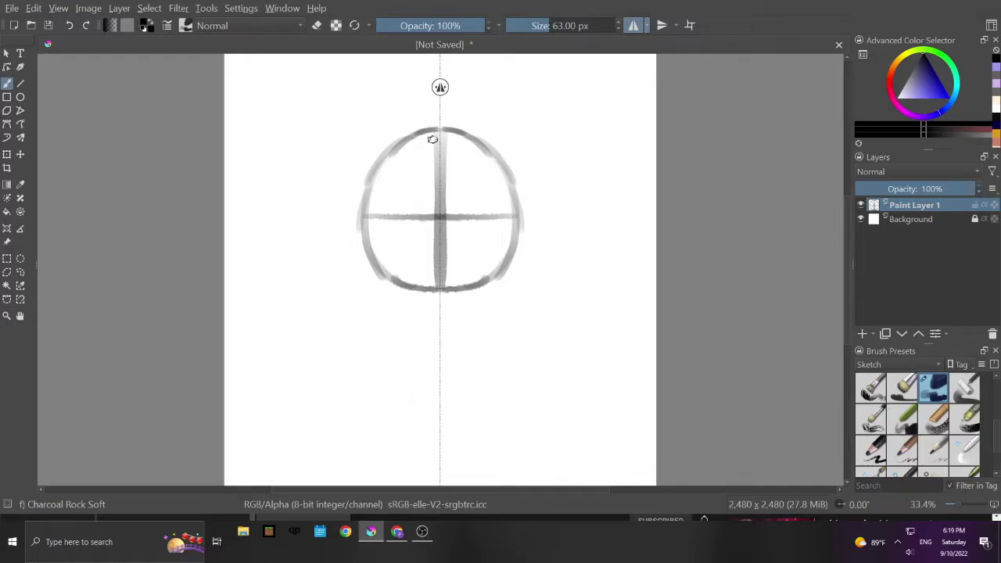
Step: Sketch the shaggy hair from the head's top down both sides, and the spiky chest fur below the head
mouse_move(428, 129)
mouse_down()
mouse_move(419, 70)
mouse_move(344, 143)
mouse_move(339, 176)
mouse_move(319, 165)
mouse_move(317, 220)
mouse_move(354, 239)
mouse_move(316, 288)
mouse_move(321, 313)
mouse_move(305, 357)
mouse_move(327, 434)
mouse_move(318, 431)
mouse_move(301, 456)
mouse_move(320, 481)
mouse_up()
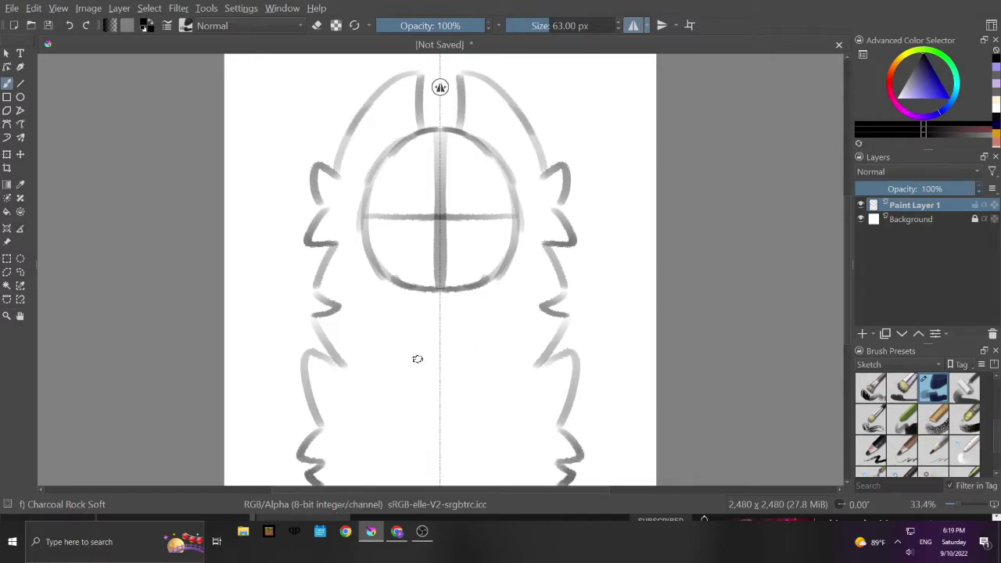
mouse_move(428, 338)
mouse_down()
mouse_move(414, 320)
mouse_move(391, 388)
mouse_move(388, 471)
mouse_up()
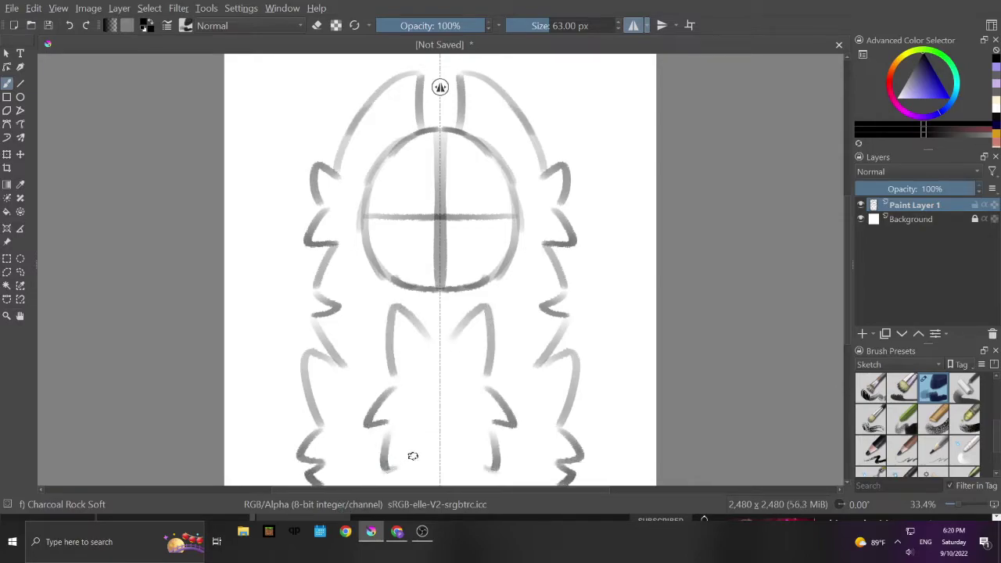
Step: Draw the black nose, zigzag upper lip and wide open lower jaw on the lower half of the head
mouse_move(402, 219)
mouse_down()
mouse_move(439, 199)
mouse_move(420, 211)
mouse_move(437, 224)
mouse_move(441, 214)
mouse_move(438, 225)
mouse_move(426, 208)
mouse_move(432, 249)
mouse_move(408, 234)
mouse_move(387, 251)
mouse_move(383, 199)
mouse_move(381, 228)
mouse_move(379, 209)
mouse_up()
key(ctrl+z)
key(ctrl+z)
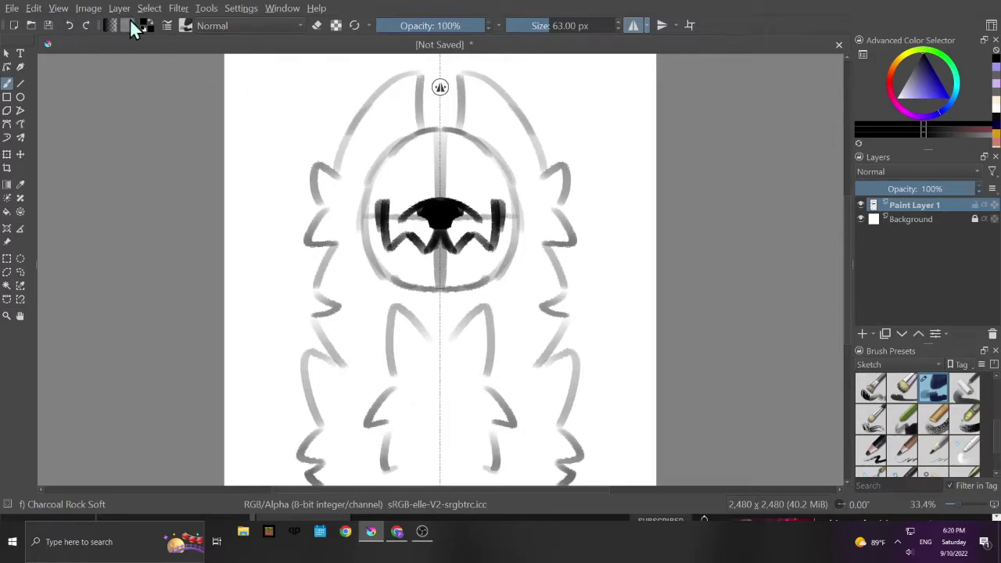
click(70, 30)
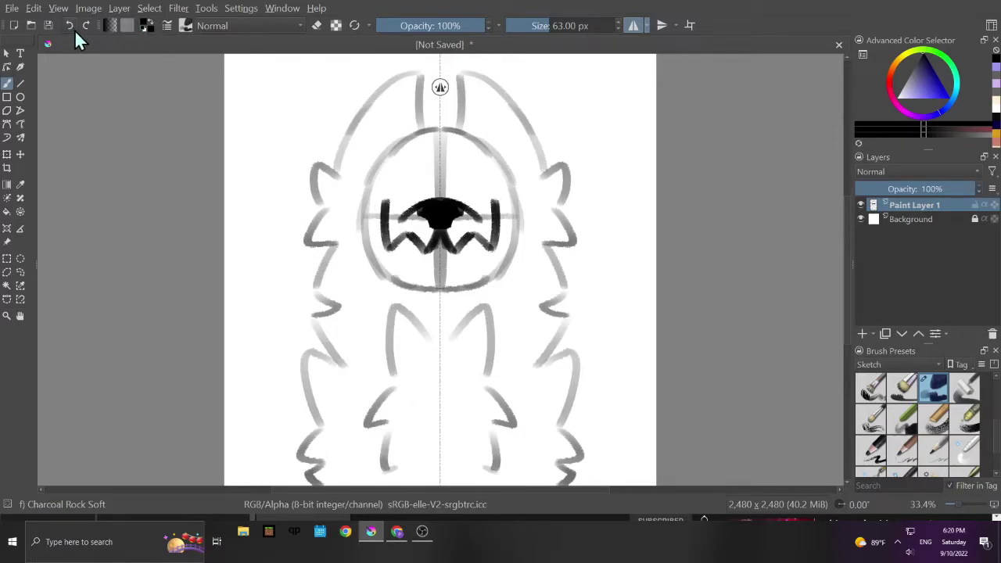
mouse_move(380, 205)
mouse_down()
mouse_move(360, 242)
mouse_move(367, 273)
mouse_move(401, 291)
mouse_move(373, 275)
mouse_move(401, 274)
mouse_move(420, 290)
mouse_move(412, 288)
mouse_move(482, 267)
mouse_move(442, 287)
mouse_up()
key(ctrl+z)
key(ctrl+z)
drag(416, 285, 461, 275)
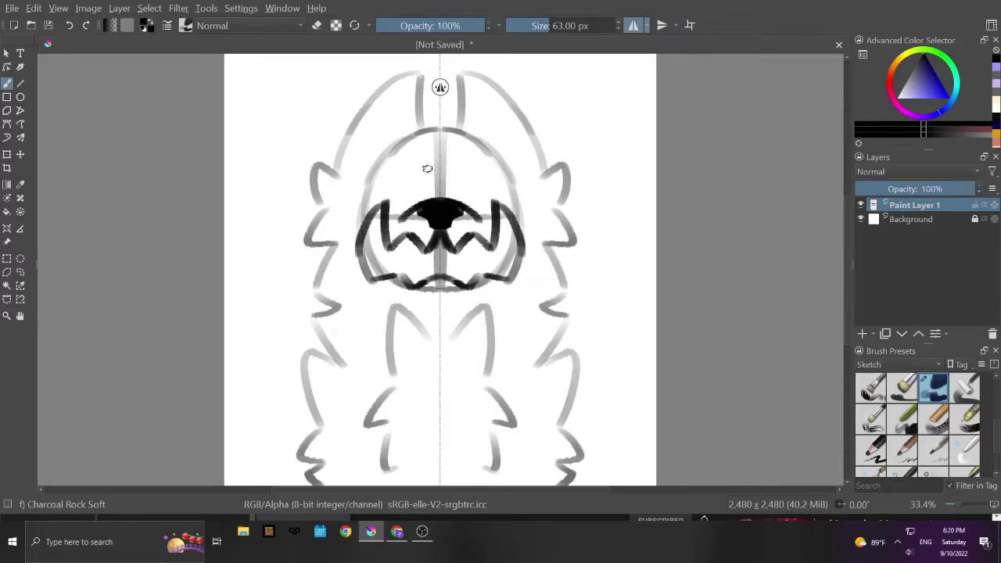
mouse_move(417, 191)
mouse_down()
mouse_move(431, 162)
mouse_move(394, 153)
mouse_move(387, 170)
mouse_up()
click(69, 25)
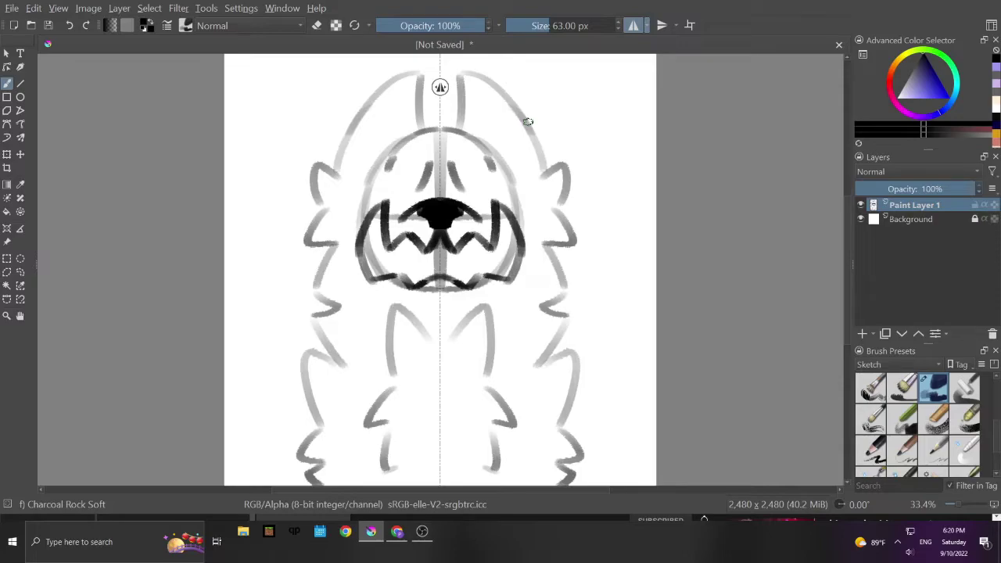
click(74, 28)
click(74, 28)
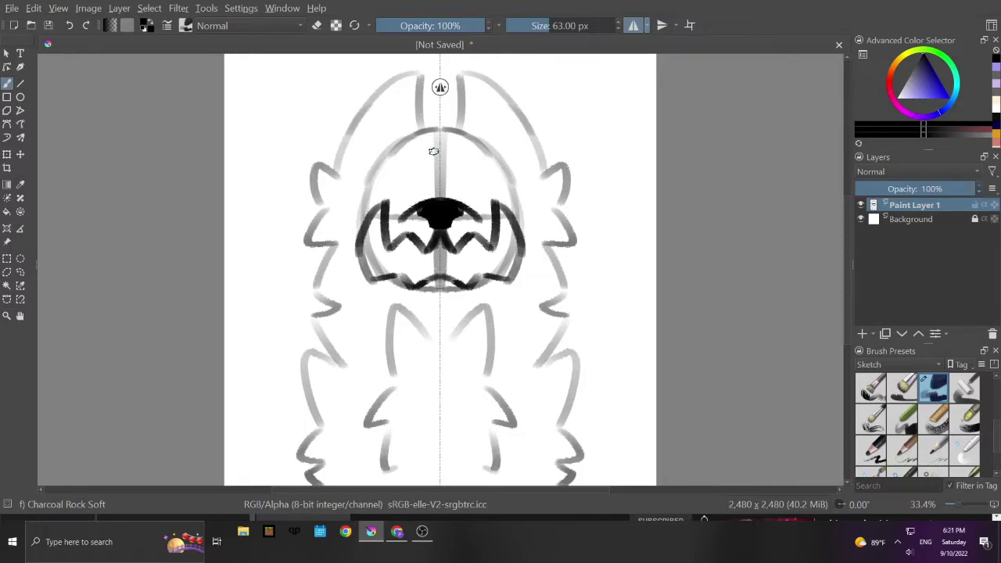
Step: Sketch pointed fangs inside the open mouth on the upper and lower jaws
mouse_move(395, 244)
mouse_down()
mouse_move(411, 268)
mouse_move(430, 244)
mouse_up()
mouse_move(411, 281)
mouse_down()
mouse_move(422, 261)
mouse_move(434, 281)
mouse_up()
mouse_move(382, 275)
mouse_down()
mouse_move(370, 274)
mouse_move(382, 252)
mouse_move(379, 277)
mouse_move(407, 273)
mouse_up()
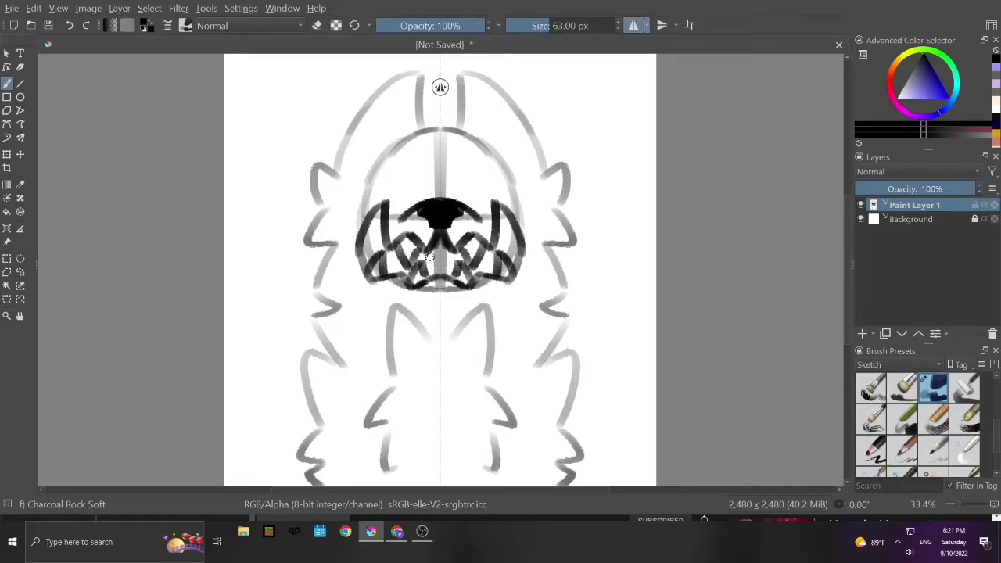
mouse_move(328, 208)
mouse_down()
mouse_move(392, 152)
mouse_move(385, 141)
mouse_move(405, 92)
mouse_move(383, 102)
mouse_up()
click(69, 25)
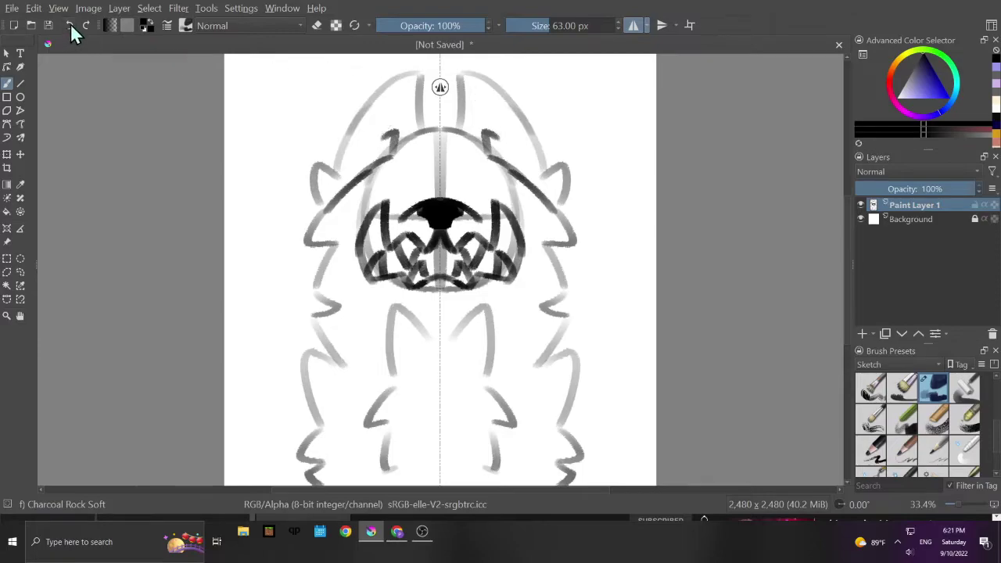
click(69, 25)
click(69, 25)
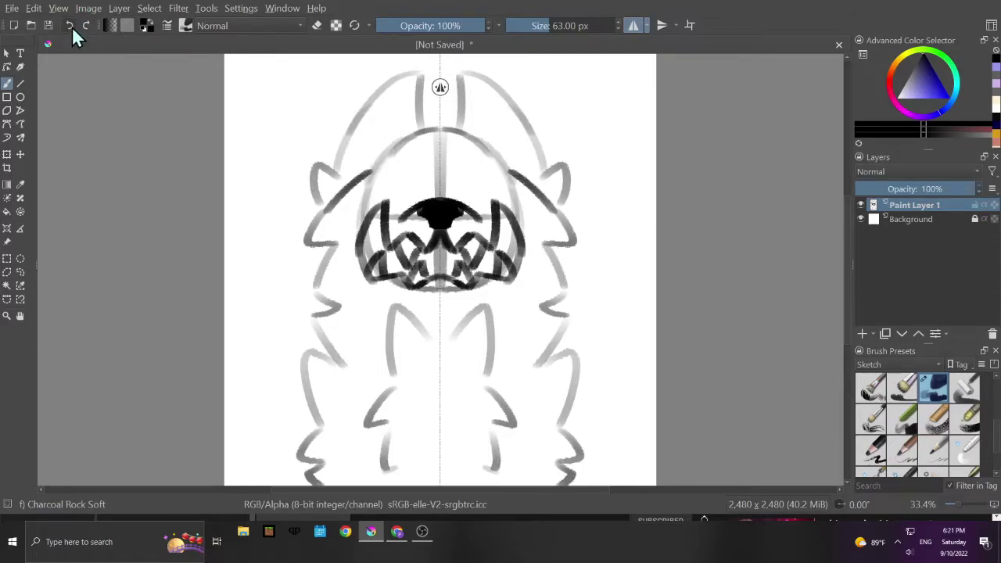
click(71, 26)
Step: Sketch jagged locks of hair framing the forehead, with a smaller tuft inside each side
mouse_move(339, 244)
mouse_down()
mouse_move(397, 164)
mouse_move(405, 129)
mouse_move(391, 133)
mouse_move(388, 90)
mouse_up()
mouse_move(369, 172)
mouse_down()
mouse_move(354, 181)
mouse_move(348, 155)
mouse_move(361, 157)
mouse_move(375, 135)
mouse_up()
click(69, 25)
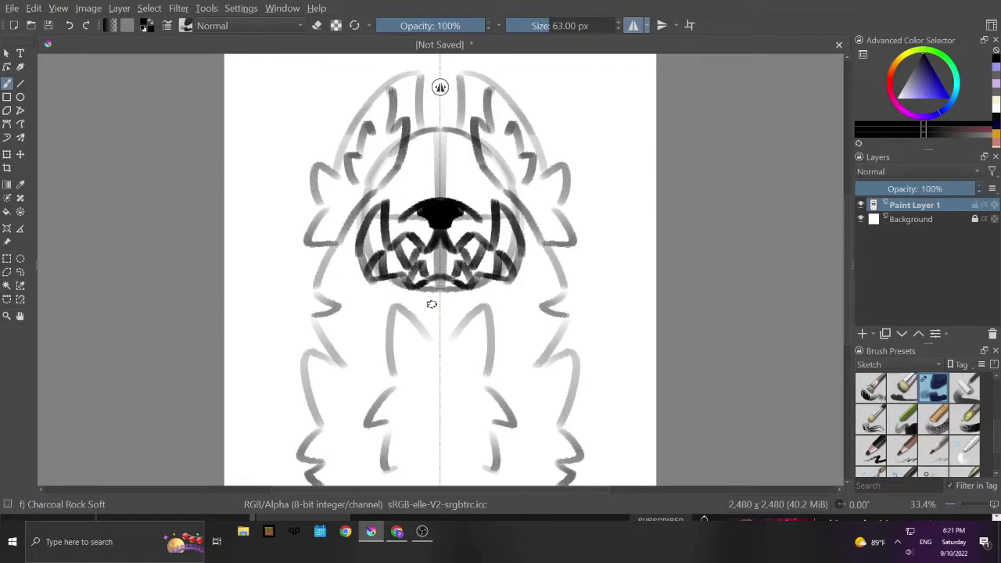
Step: Dot a mirrored pattern of small black spots across the face above the nose
mouse_move(415, 178)
mouse_down()
mouse_move(412, 166)
mouse_move(405, 188)
mouse_up()
click(426, 159)
click(426, 159)
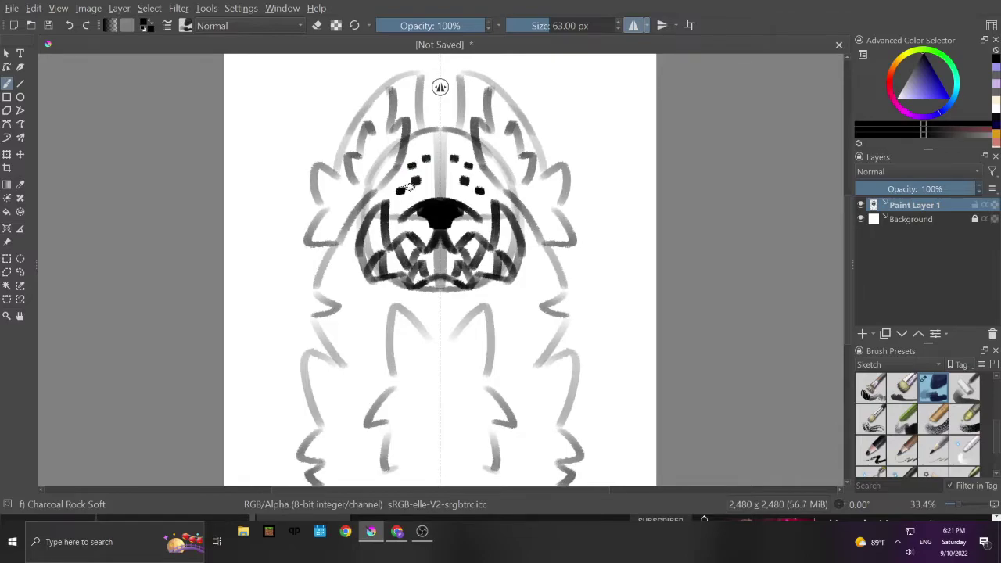
click(428, 177)
click(401, 179)
click(420, 145)
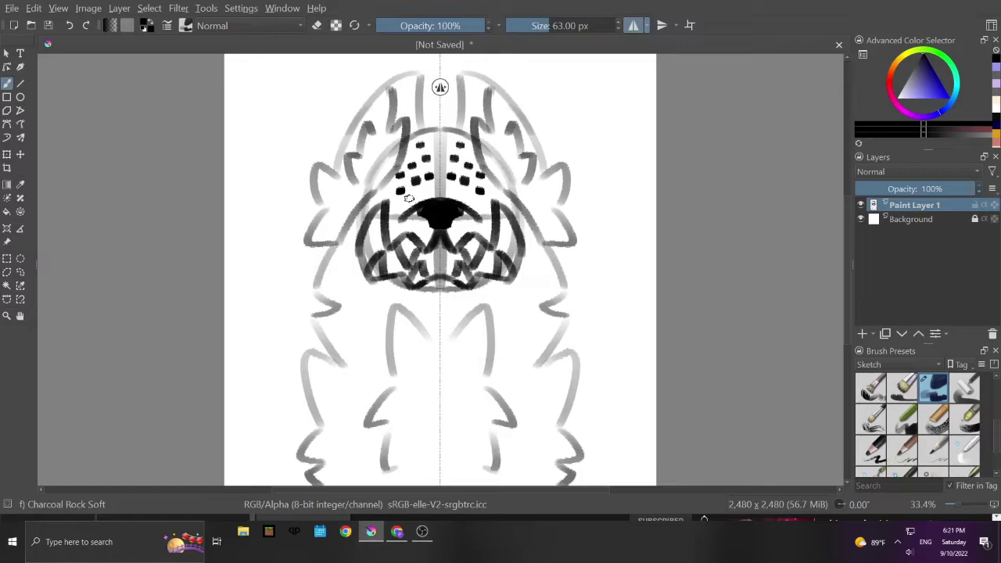
click(414, 195)
click(387, 193)
Step: Sketch a large pointed outline around the figure with raised peaks beside the head, and add jagged tufts at the sides
mouse_move(298, 489)
mouse_down()
mouse_move(277, 445)
mouse_move(295, 466)
mouse_move(295, 483)
mouse_move(241, 405)
mouse_move(250, 400)
mouse_move(239, 337)
mouse_move(274, 212)
mouse_move(276, 126)
mouse_move(339, 173)
mouse_move(331, 111)
mouse_move(364, 70)
mouse_move(376, 91)
mouse_move(363, 106)
mouse_up()
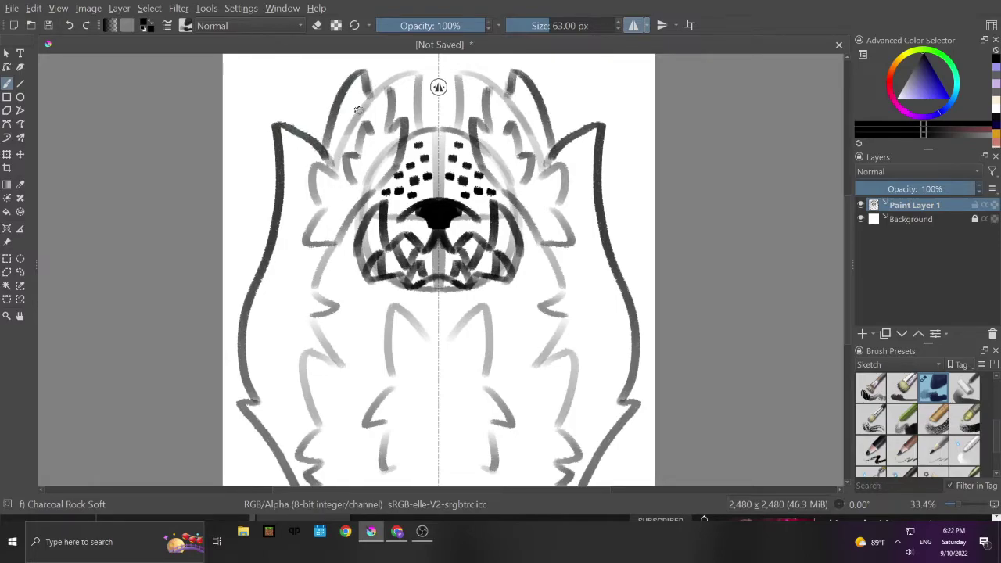
mouse_move(284, 207)
mouse_down()
mouse_move(289, 246)
mouse_move(298, 232)
mouse_move(310, 266)
mouse_move(340, 238)
mouse_up()
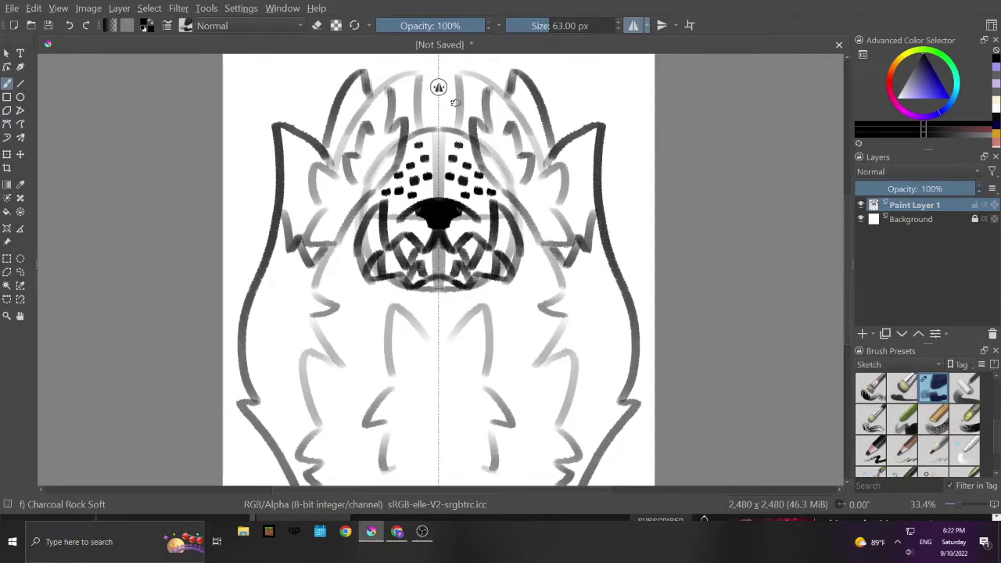
Step: Redraw the upper hair outline, face-framing locks and inner tufts in bold black, and shade the inside of the open mouth
mouse_move(419, 91)
mouse_down()
mouse_move(436, 63)
mouse_move(420, 103)
mouse_move(419, 78)
mouse_move(422, 126)
mouse_move(422, 78)
mouse_move(393, 74)
mouse_move(361, 100)
mouse_move(331, 173)
mouse_up()
click(70, 25)
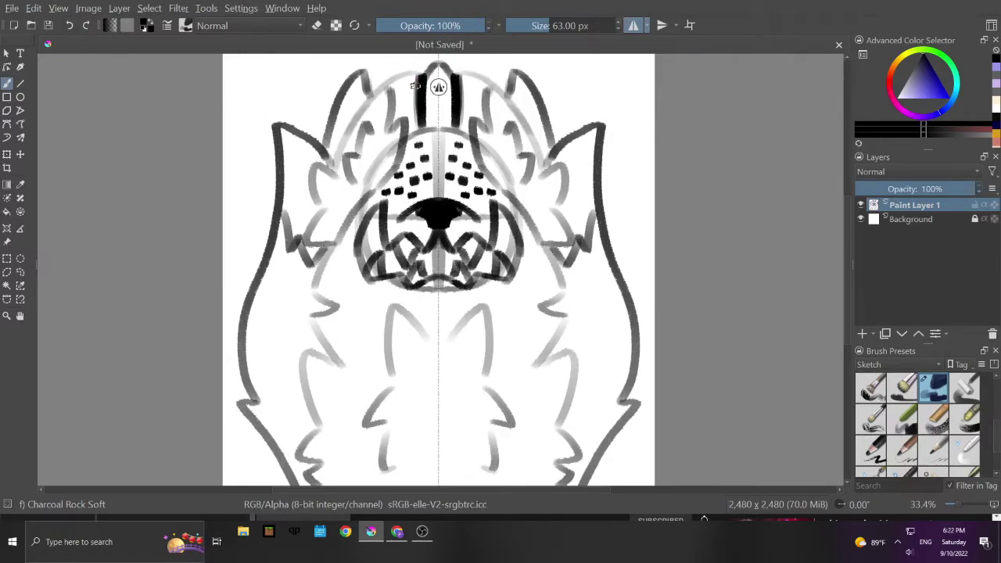
mouse_move(424, 74)
mouse_down()
mouse_move(408, 70)
mouse_move(351, 110)
mouse_move(322, 166)
mouse_move(308, 216)
mouse_move(319, 247)
mouse_move(338, 245)
mouse_up()
mouse_move(382, 84)
mouse_down()
mouse_move(390, 129)
mouse_move(405, 120)
mouse_move(403, 156)
mouse_move(335, 247)
mouse_up()
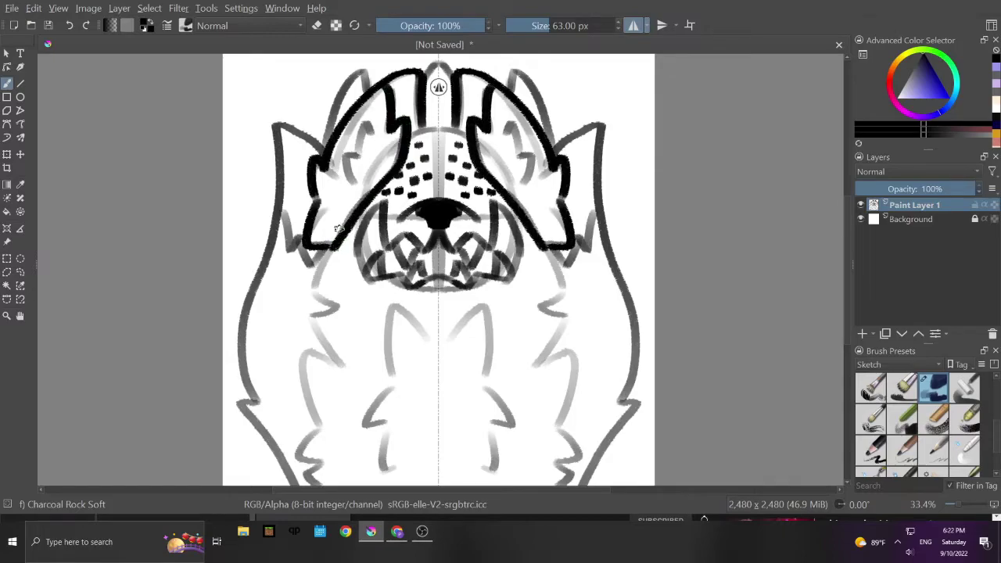
mouse_move(355, 179)
mouse_down()
mouse_move(348, 192)
mouse_move(341, 151)
mouse_move(381, 125)
mouse_up()
click(69, 28)
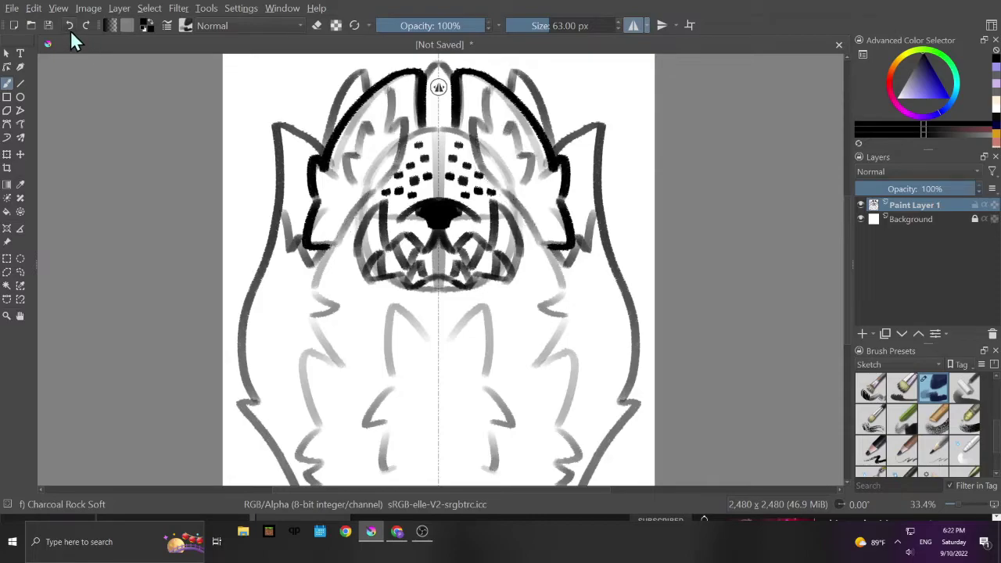
mouse_move(331, 240)
mouse_down()
mouse_move(369, 183)
mouse_move(356, 190)
mouse_move(402, 148)
mouse_move(407, 117)
mouse_move(388, 129)
mouse_move(385, 78)
mouse_up()
mouse_move(354, 184)
mouse_down()
mouse_move(345, 156)
mouse_move(369, 115)
mouse_up()
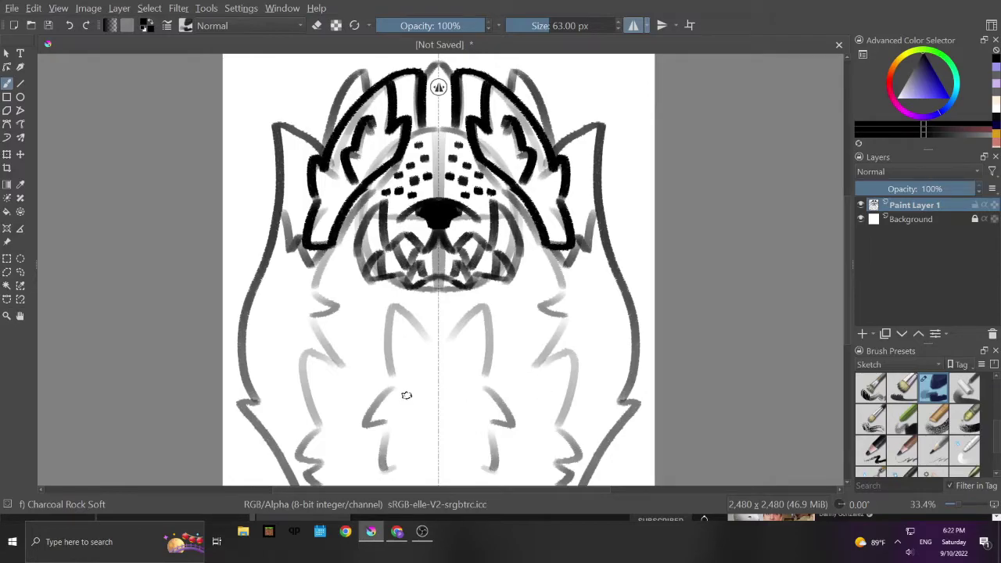
mouse_move(375, 220)
mouse_down()
mouse_move(366, 250)
mouse_move(372, 230)
mouse_move(389, 266)
mouse_move(414, 275)
mouse_move(428, 251)
mouse_move(429, 274)
mouse_move(438, 254)
mouse_up()
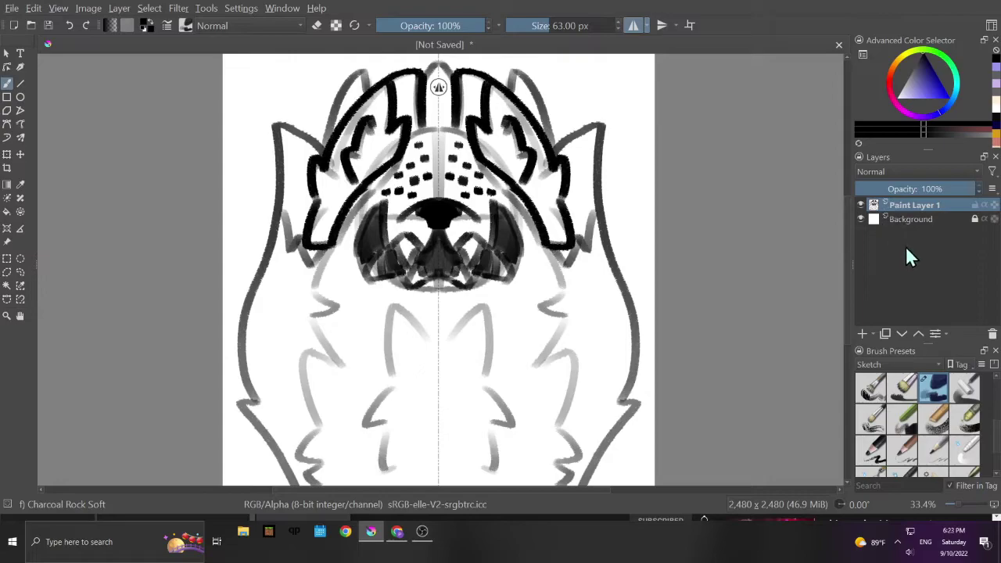
Step: Lower the sketch layer's opacity to 41% and add a new paint layer above it
click(903, 187)
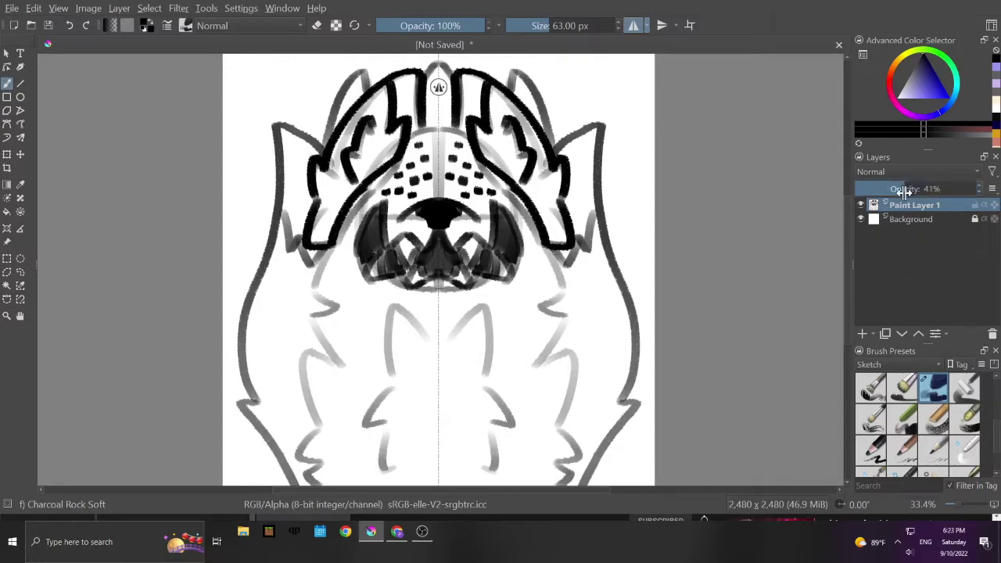
click(861, 333)
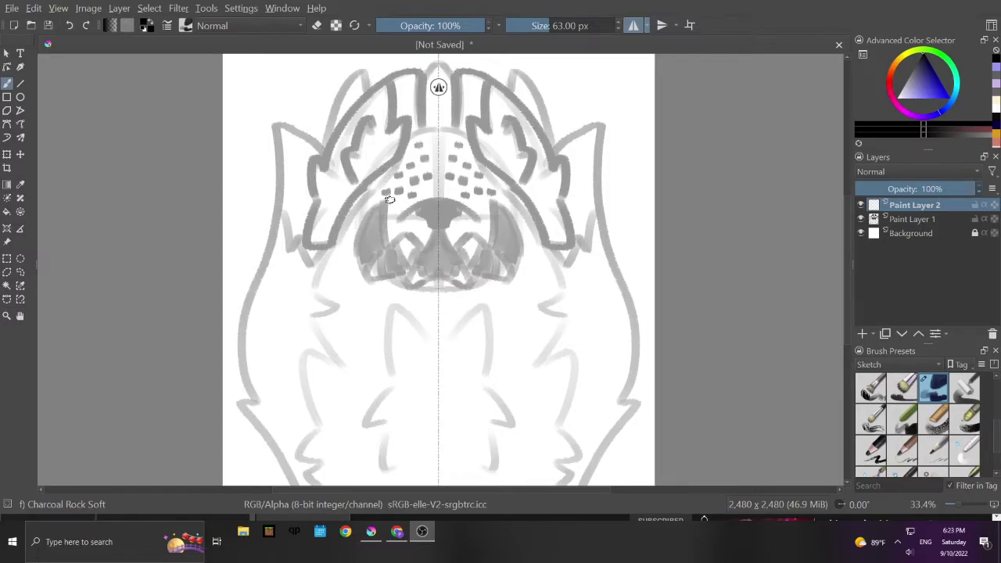
Step: Ink the outer hair outline, chest fur, face-framing locks and inner tufts in black on Paint Layer 2
mouse_move(423, 128)
mouse_down()
mouse_move(436, 127)
mouse_move(423, 126)
mouse_move(422, 70)
mouse_move(387, 75)
mouse_move(311, 175)
mouse_move(306, 252)
mouse_move(332, 247)
mouse_move(313, 294)
mouse_move(333, 304)
mouse_move(308, 322)
mouse_move(335, 359)
mouse_move(308, 355)
mouse_move(301, 391)
mouse_move(318, 425)
mouse_move(295, 467)
mouse_move(312, 484)
mouse_up()
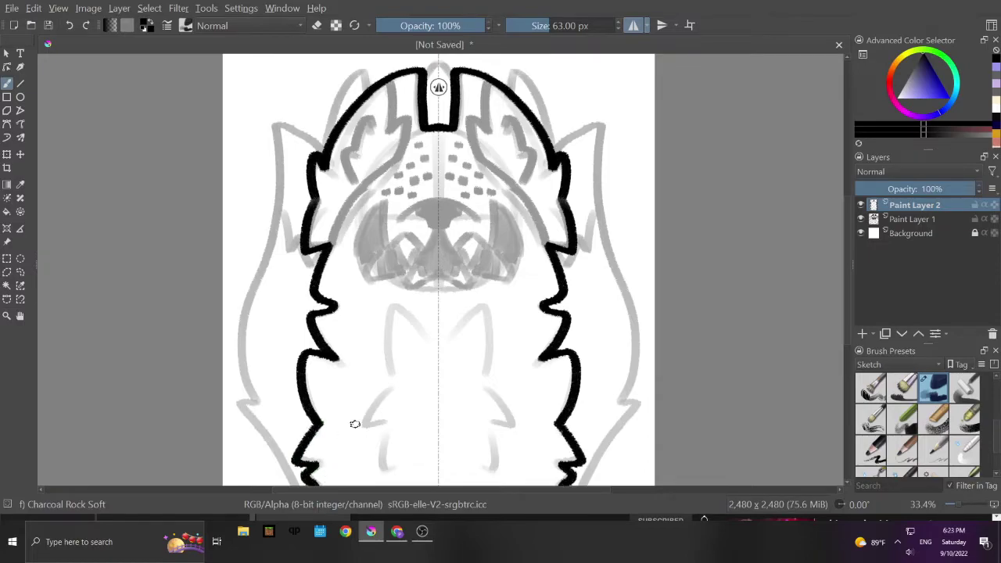
click(426, 338)
mouse_move(427, 339)
mouse_down()
mouse_move(396, 310)
mouse_move(367, 425)
mouse_move(380, 425)
mouse_move(401, 469)
mouse_up()
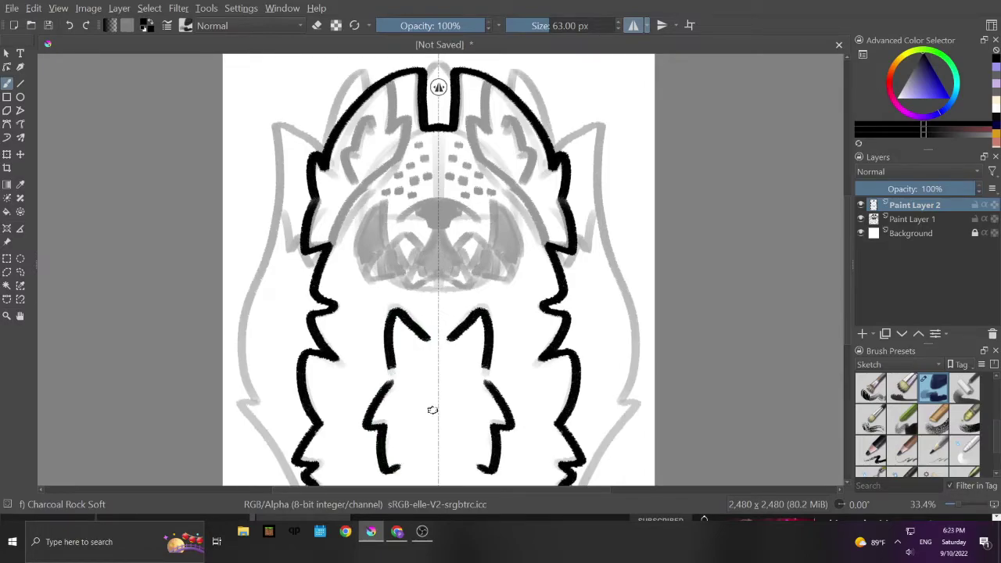
mouse_move(327, 244)
mouse_down()
mouse_move(349, 198)
mouse_move(408, 136)
mouse_move(408, 113)
mouse_move(392, 126)
mouse_move(393, 78)
mouse_up()
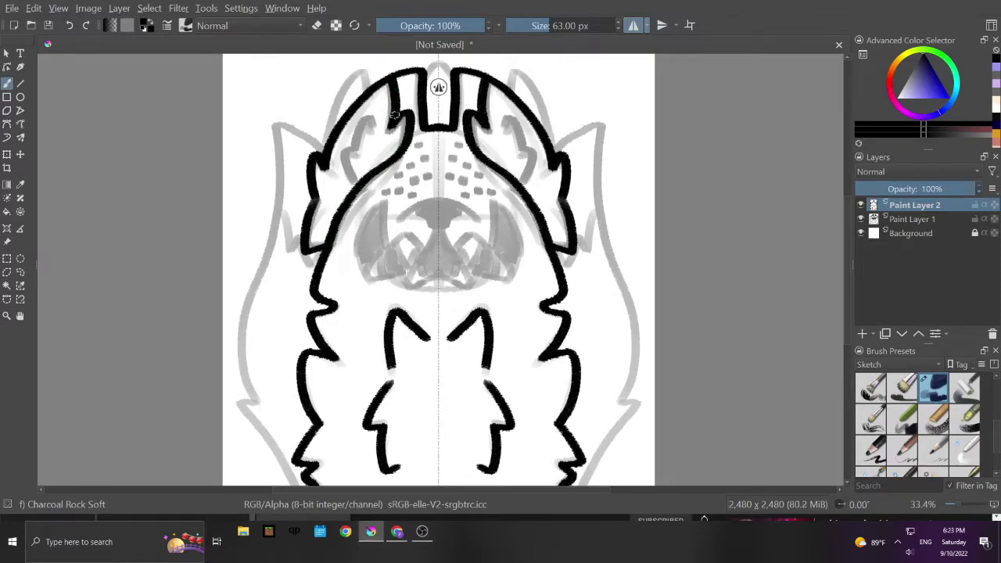
mouse_move(350, 180)
mouse_down()
mouse_move(346, 154)
mouse_move(370, 114)
mouse_up()
Step: Ink the mirrored pattern of spots above the nose over the faded sketch
click(420, 145)
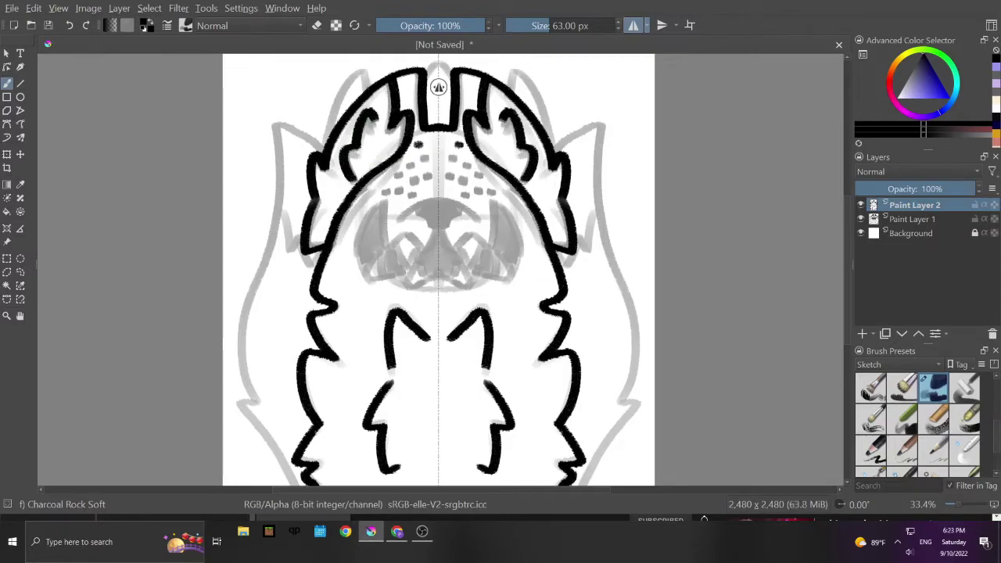
click(424, 158)
click(428, 177)
click(413, 179)
click(409, 165)
click(400, 176)
click(412, 195)
click(400, 190)
click(385, 192)
click(425, 176)
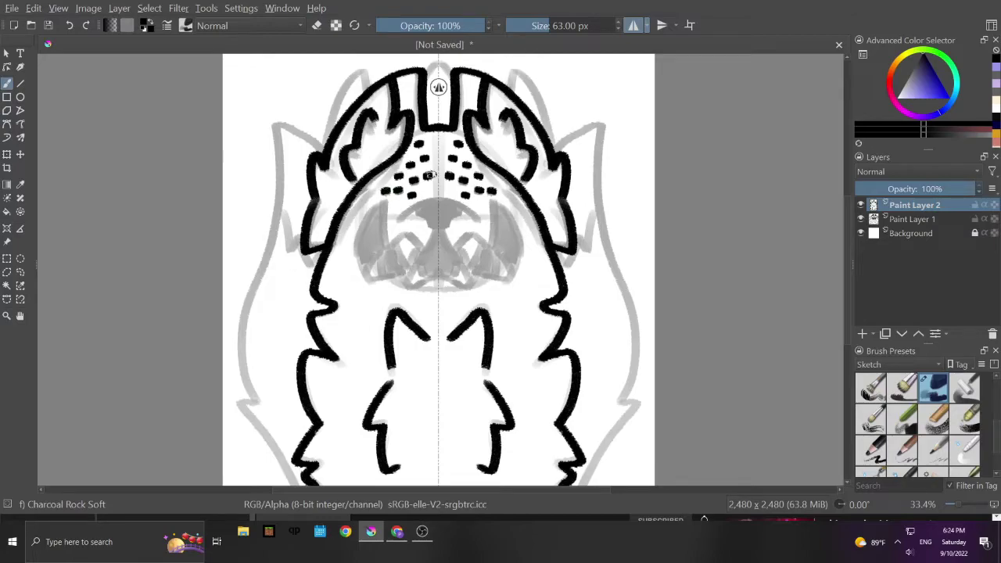
click(383, 187)
Step: Ink the filled nose, zigzag upper lip and open lower jaw outline over the faded sketch
mouse_move(399, 219)
mouse_down()
mouse_move(437, 198)
mouse_move(417, 213)
mouse_move(436, 226)
mouse_move(437, 202)
mouse_move(424, 210)
mouse_move(463, 225)
mouse_move(429, 236)
mouse_move(424, 248)
mouse_move(409, 232)
mouse_move(390, 244)
mouse_move(380, 204)
mouse_move(366, 226)
mouse_move(367, 275)
mouse_move(407, 289)
mouse_move(436, 275)
mouse_up()
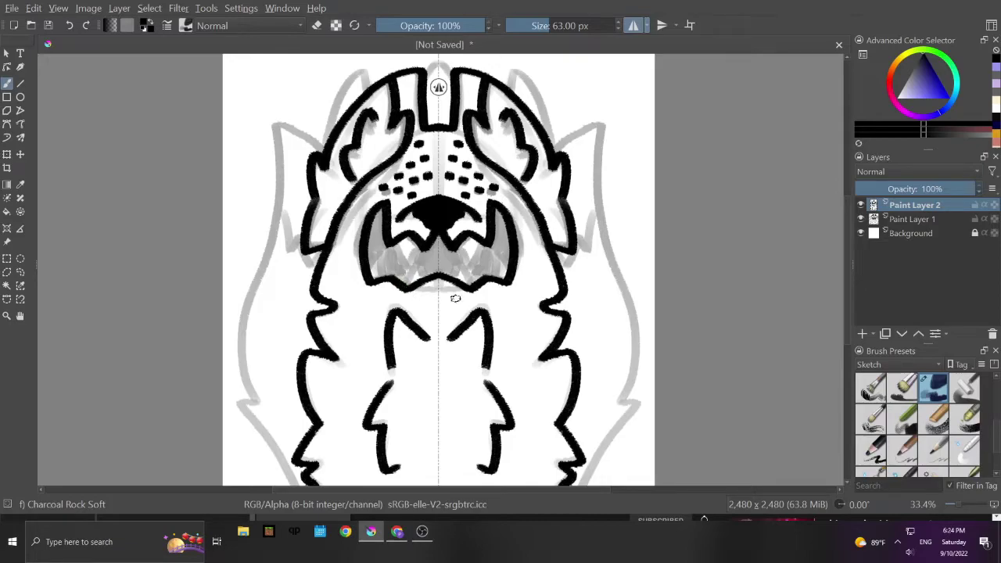
Step: Outline the fangs in both jaws with the brush at 38 px, and set the brush size to 59 px
mouse_move(426, 288)
shift+mouse_down()
mouse_move(410, 269)
mouse_move(393, 278)
mouse_move(412, 253)
mouse_move(418, 282)
shift+mouse_up()
click(69, 25)
mouse_move(402, 281)
mouse_down()
mouse_move(408, 270)
mouse_move(417, 278)
mouse_up()
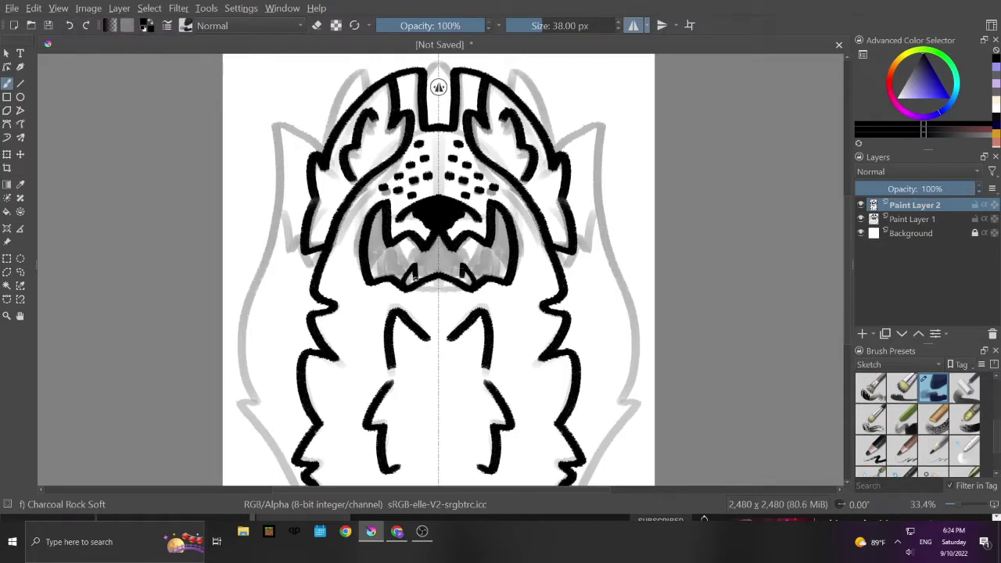
mouse_move(399, 241)
mouse_down()
mouse_move(410, 262)
mouse_move(422, 236)
mouse_up()
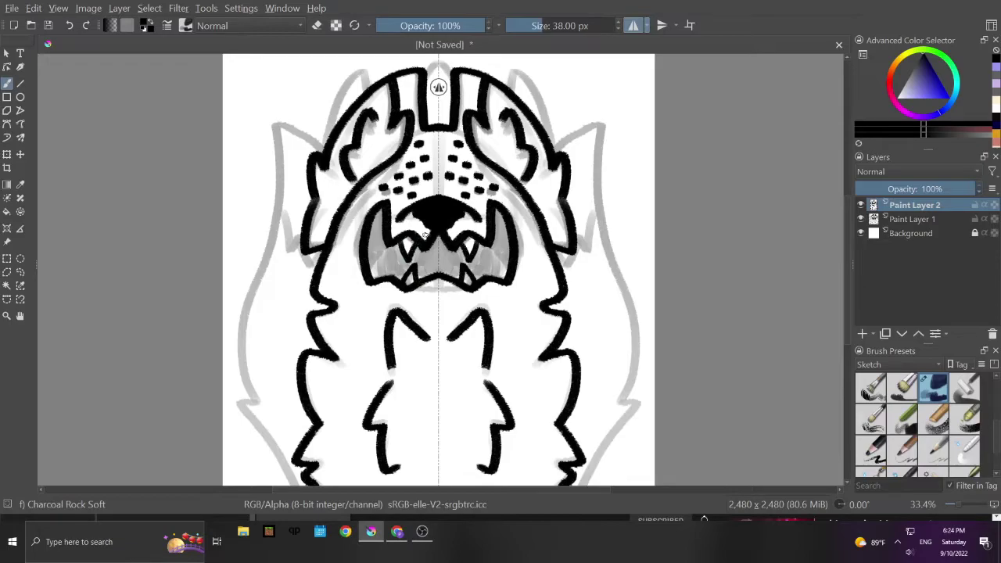
drag(367, 270, 392, 265)
drag(505, 216, 510, 220)
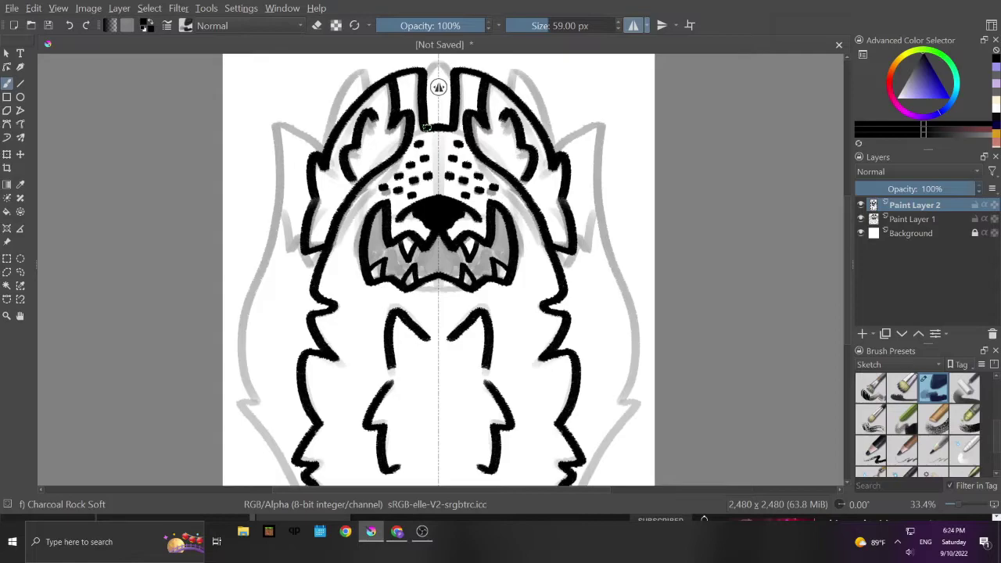
Step: Ink the outer mane, pointed side tufts and crown peak in black over the faded sketch, leaving out the trial inner mane stroke
mouse_move(286, 473)
mouse_down()
mouse_move(236, 405)
mouse_move(254, 393)
mouse_move(238, 364)
mouse_move(234, 313)
mouse_move(243, 256)
mouse_move(254, 270)
mouse_move(269, 227)
mouse_move(274, 130)
mouse_move(321, 150)
mouse_move(365, 70)
mouse_move(373, 82)
mouse_move(427, 83)
mouse_move(442, 61)
mouse_up()
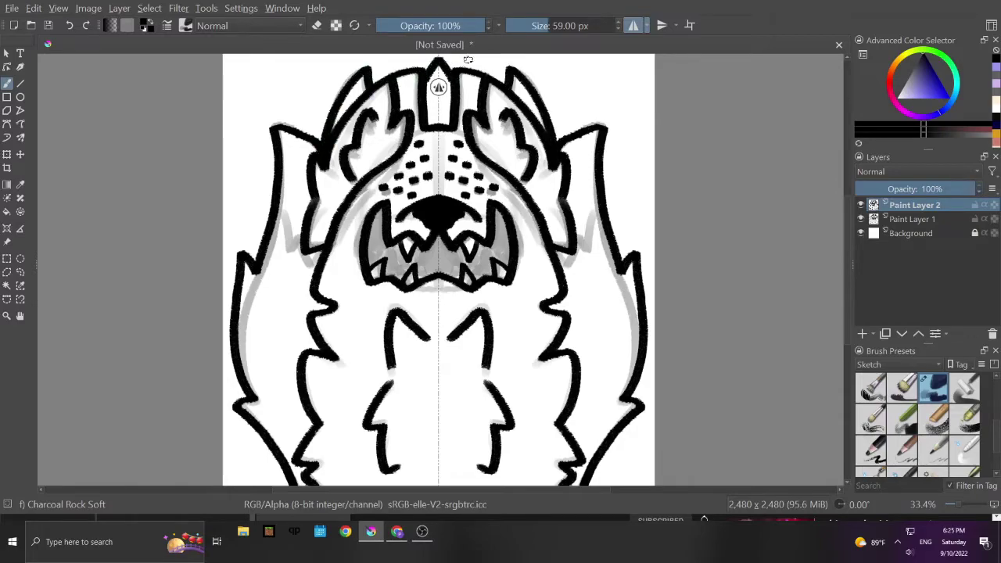
mouse_move(275, 209)
mouse_down()
mouse_move(303, 283)
mouse_move(322, 247)
mouse_up()
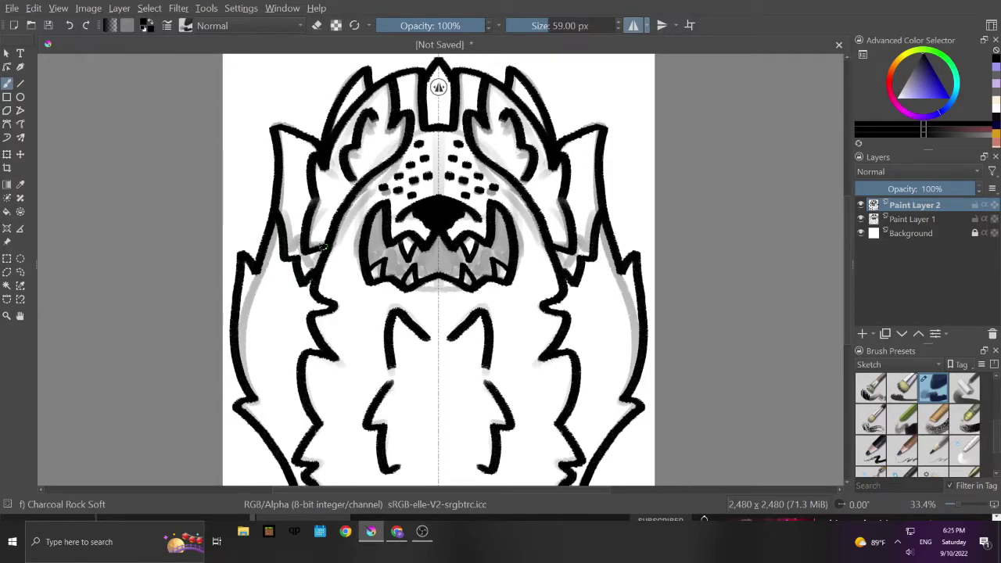
drag(280, 392, 285, 296)
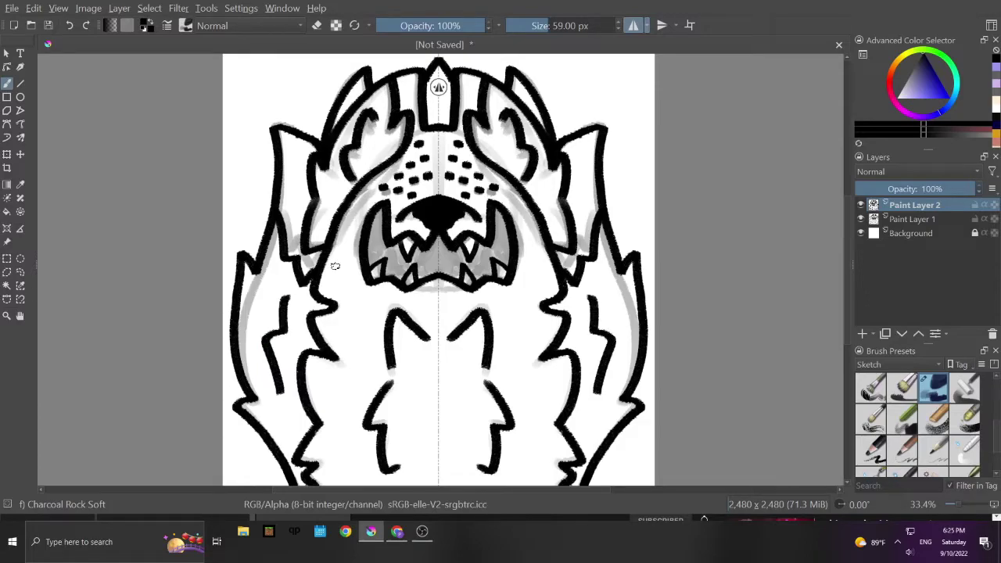
click(73, 29)
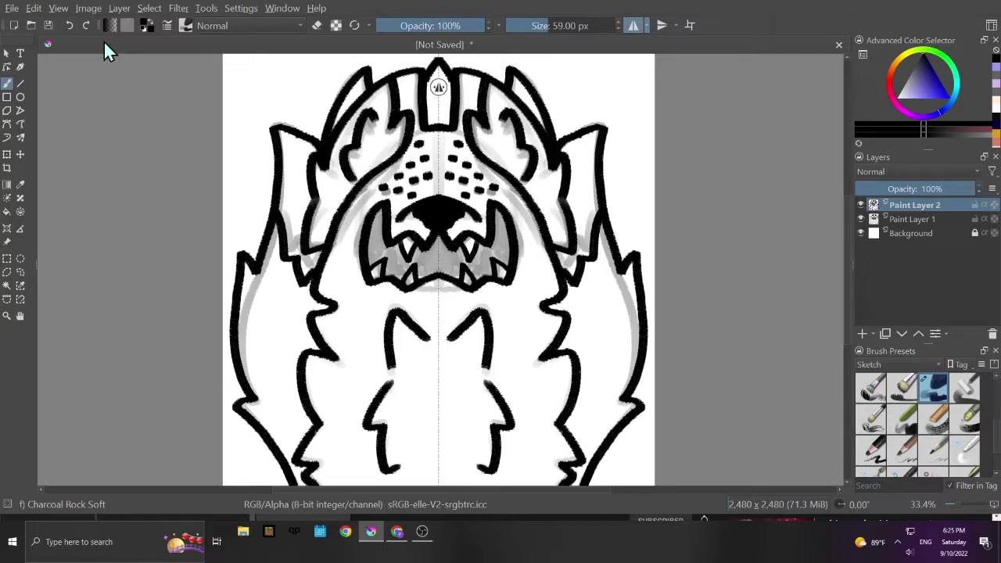
Step: Fill the mouth interior black around the fangs and add short accent strokes around the jaws and upper lip at 26 px
mouse_move(379, 236)
mouse_down()
mouse_move(375, 227)
mouse_move(374, 257)
mouse_move(389, 251)
mouse_move(399, 264)
mouse_move(387, 266)
mouse_move(399, 271)
mouse_move(415, 253)
mouse_move(422, 280)
mouse_move(433, 258)
mouse_move(438, 267)
mouse_up()
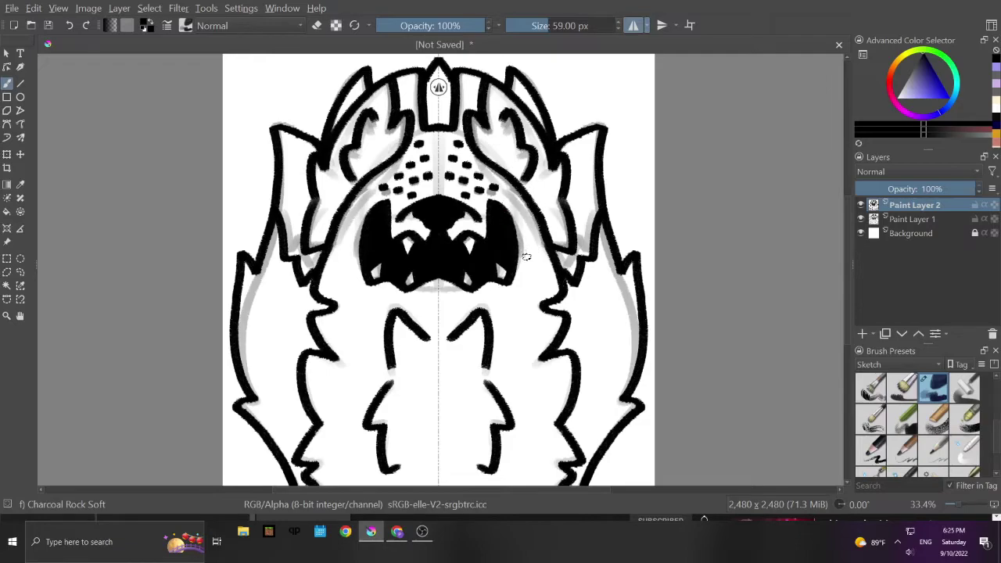
key(bracketleft)
key(bracketleft)
key(bracketleft)
drag(356, 275, 363, 287)
click(68, 25)
mouse_move(361, 288)
mouse_down()
mouse_move(412, 300)
mouse_move(388, 290)
mouse_up()
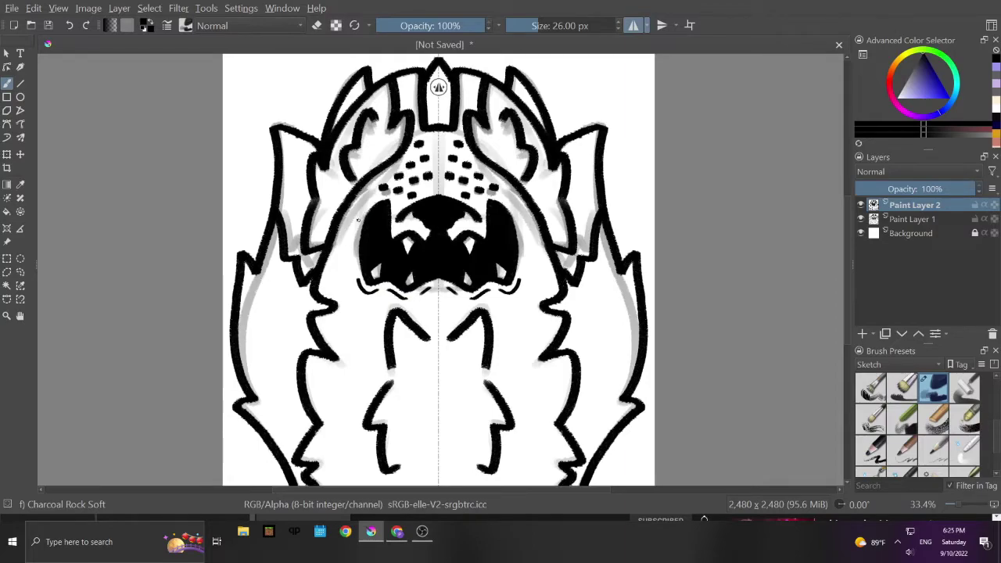
drag(368, 205, 372, 206)
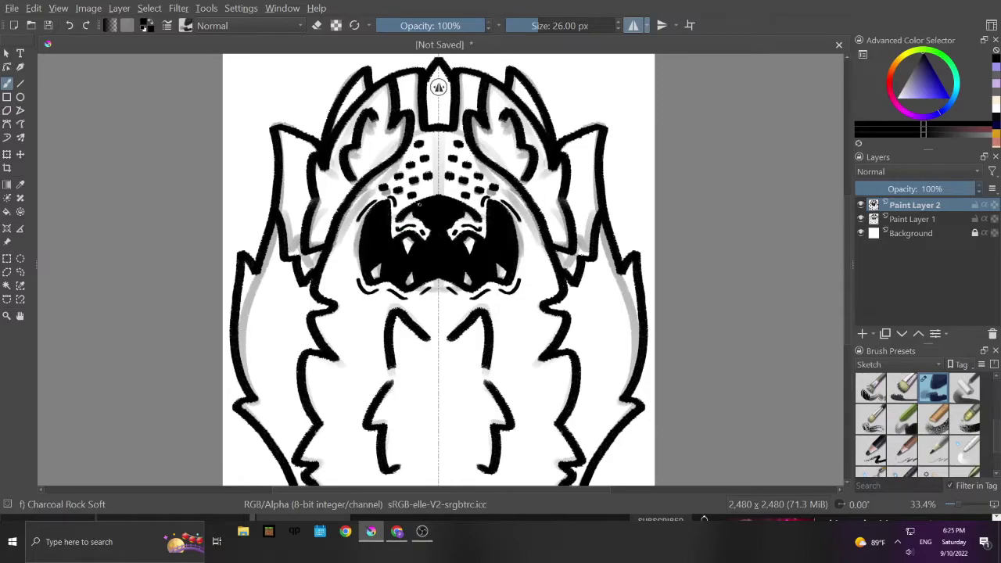
drag(350, 238, 354, 250)
Step: Switch the brush to white at 8 px and draw mirrored thin curves inside the outer edges of the black mouth
key(l)
key(l)
key(l)
key(l)
key(l)
key(l)
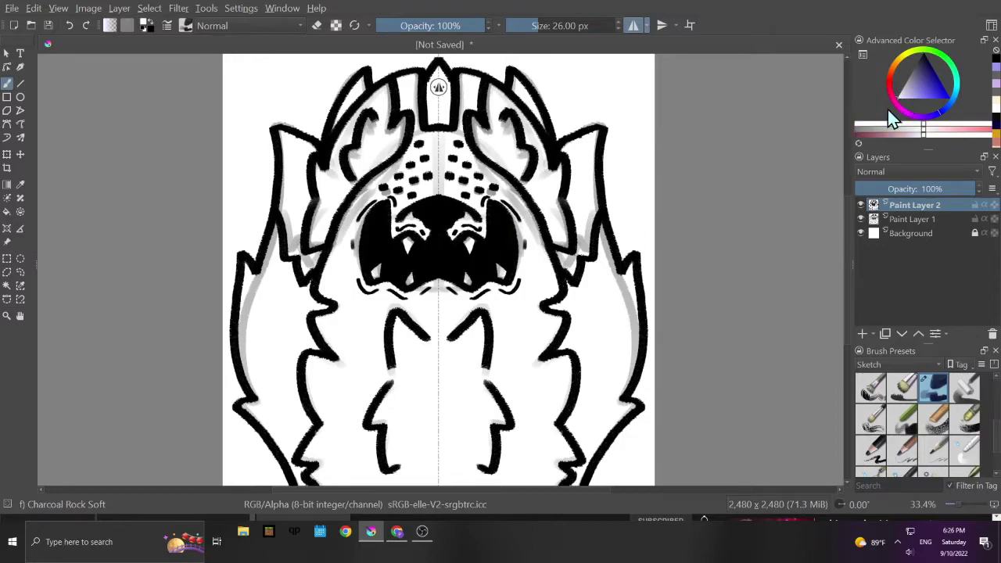
click(7, 316)
drag(293, 167, 582, 332)
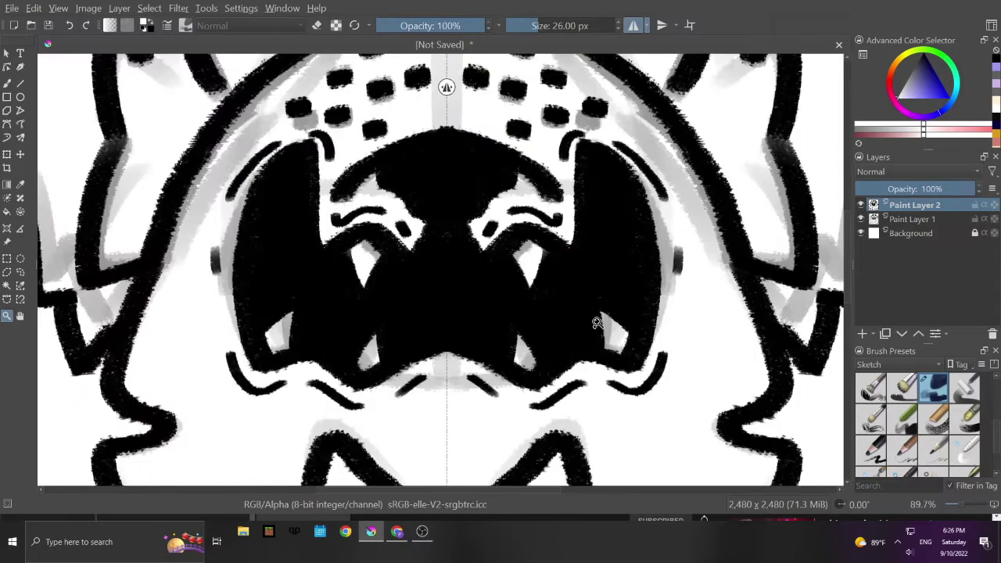
click(7, 83)
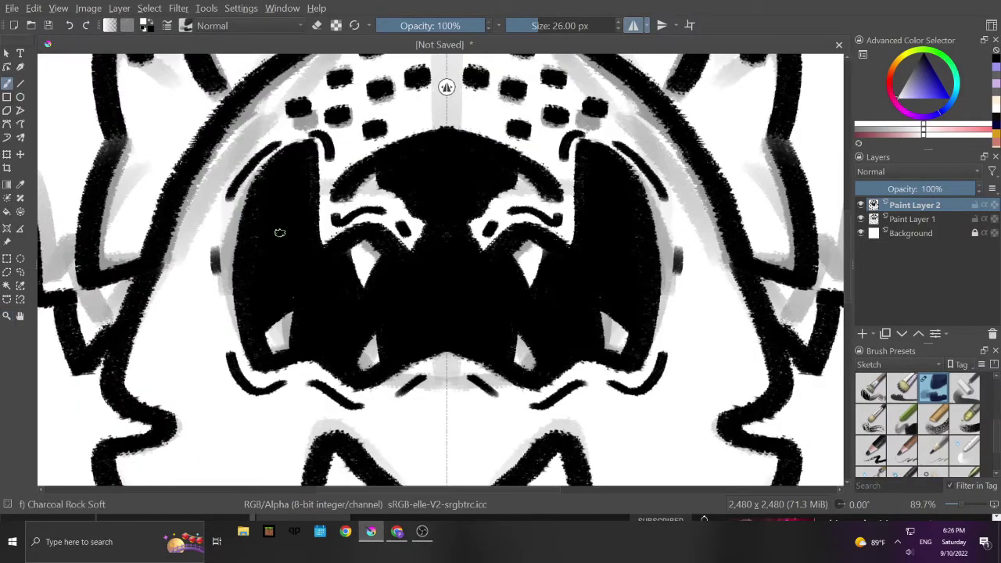
key(bracketleft)
key(bracketleft)
key(bracketleft)
mouse_move(295, 157)
mouse_down()
mouse_move(269, 188)
mouse_move(257, 233)
mouse_move(254, 286)
mouse_move(265, 312)
mouse_up()
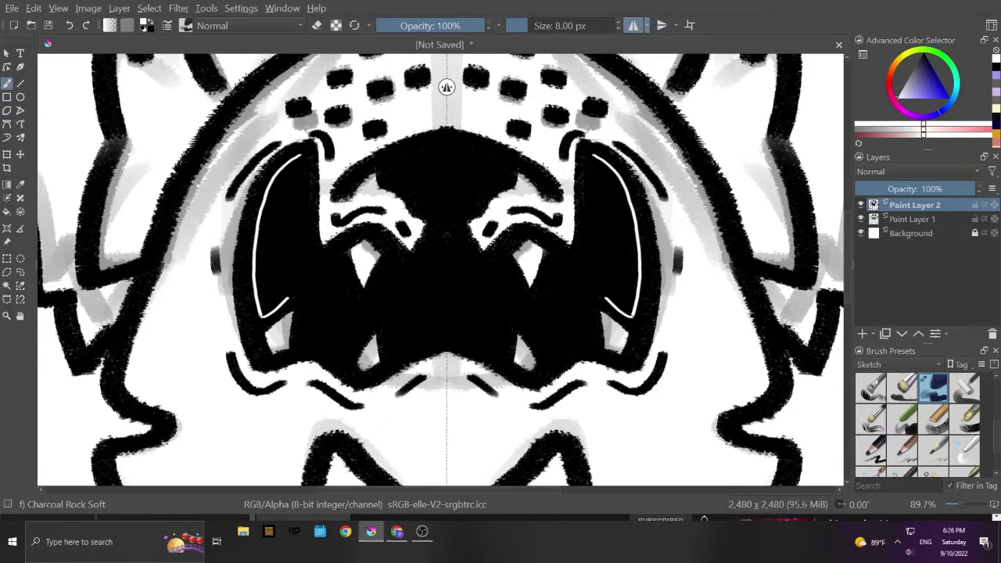
Step: Continue the white line around the lower fangs and across the centre of the lower jaw, redoing strokes that miss
click(70, 25)
mouse_move(267, 310)
mouse_down()
mouse_move(293, 296)
mouse_move(304, 337)
mouse_up()
key(ctrl+z)
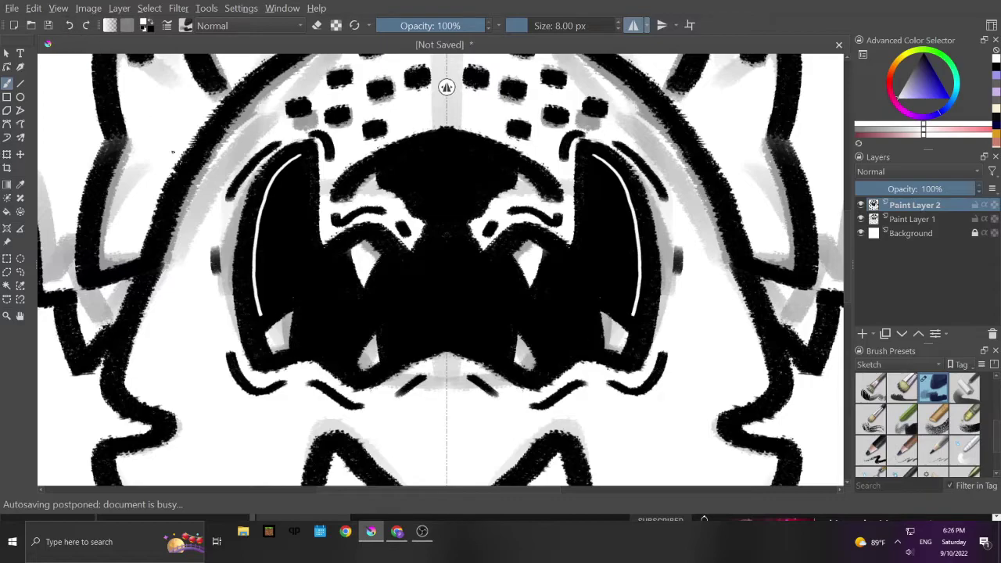
mouse_move(271, 309)
mouse_down()
mouse_move(307, 299)
mouse_move(299, 344)
mouse_move(340, 358)
mouse_move(380, 316)
mouse_move(393, 357)
mouse_move(445, 340)
mouse_up()
click(69, 26)
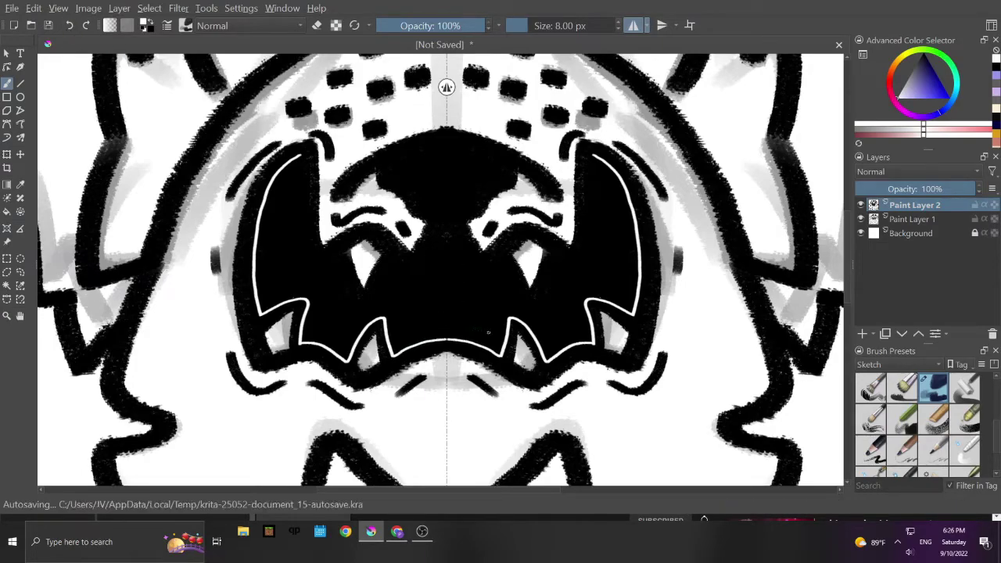
click(70, 26)
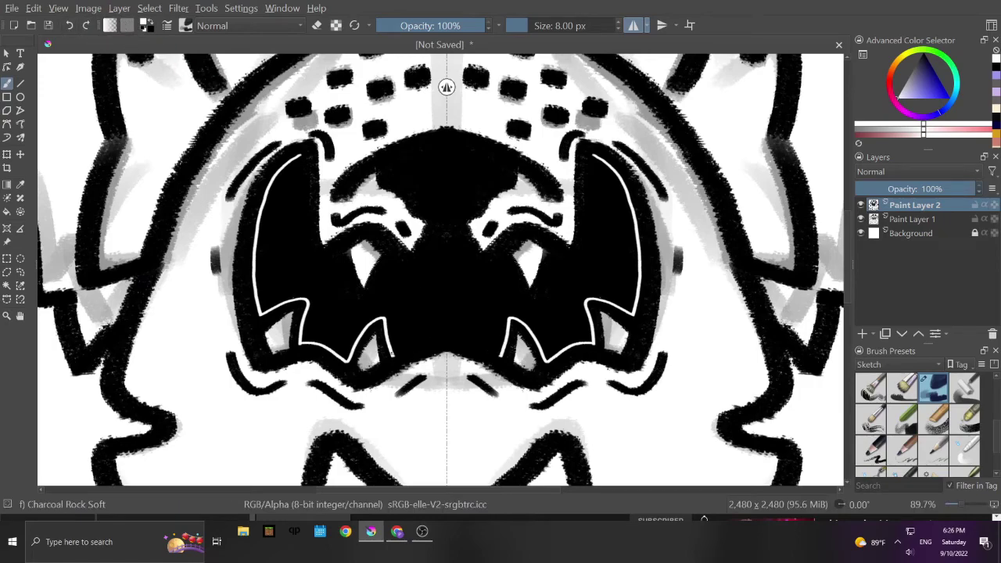
click(70, 25)
drag(393, 357, 435, 338)
click(69, 26)
drag(398, 356, 433, 337)
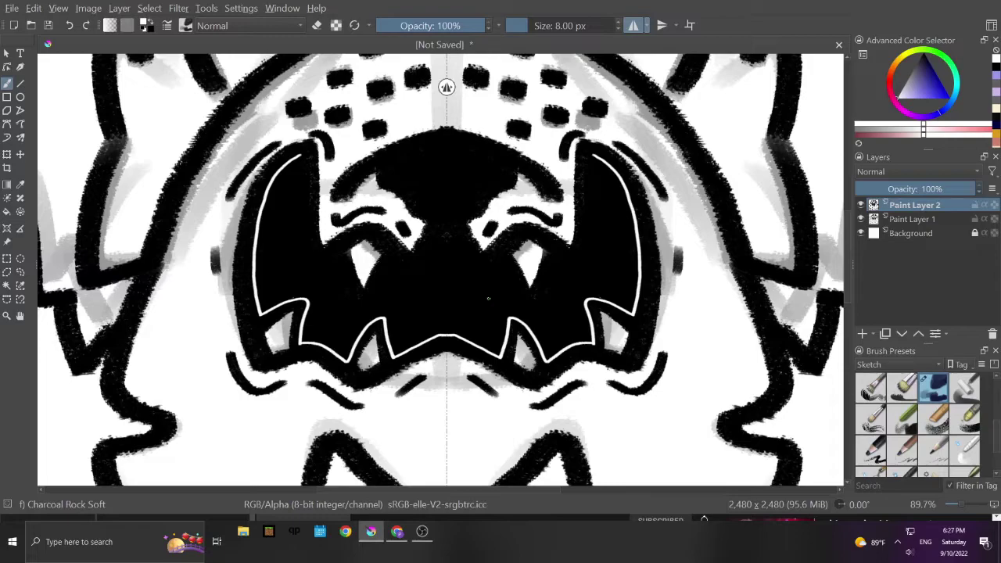
Step: Draw the white line from the mouth's upper corners down its inner sides toward the upper fangs, redoing the first tries
drag(298, 160, 306, 224)
key(ctrl+z)
drag(301, 154, 307, 217)
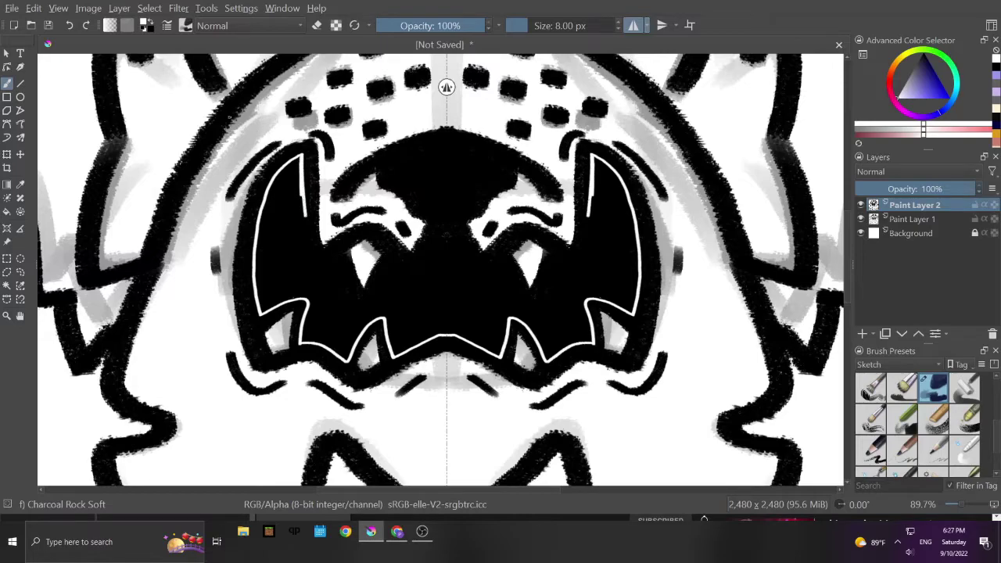
key(ctrl+z)
click(81, 31)
mouse_move(299, 155)
mouse_down()
mouse_move(303, 234)
mouse_move(318, 269)
mouse_move(344, 253)
mouse_up()
click(69, 25)
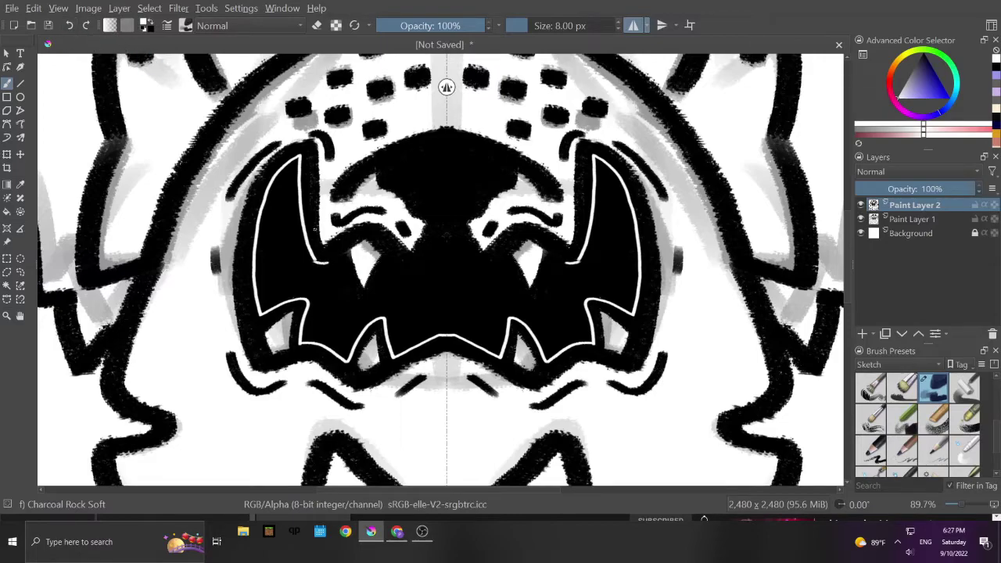
Step: Complete the white mouth contour around the upper fangs and along the zigzag upper lip to the centre
click(69, 25)
mouse_move(336, 256)
mouse_down()
mouse_move(359, 306)
mouse_move(390, 268)
mouse_up()
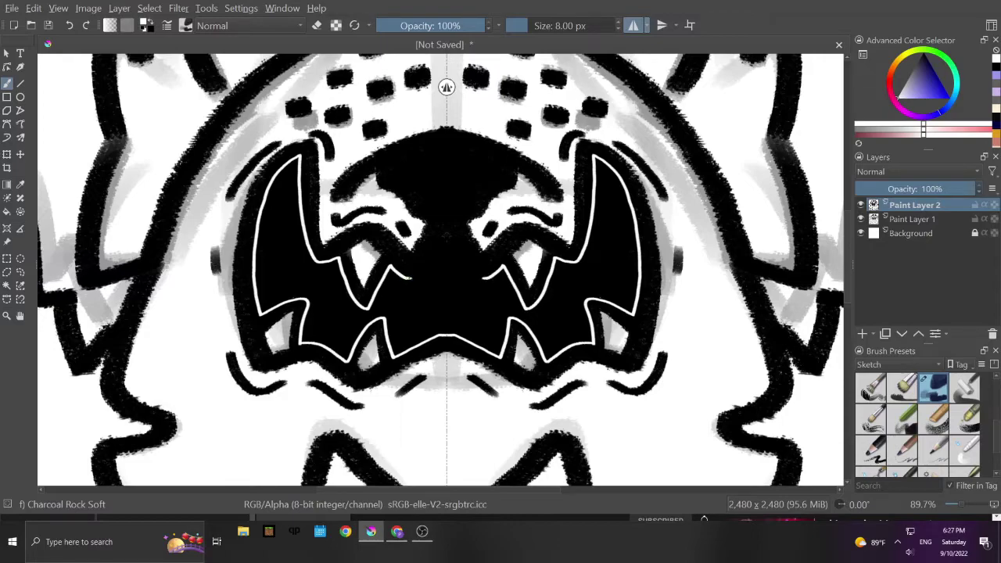
drag(420, 272, 432, 260)
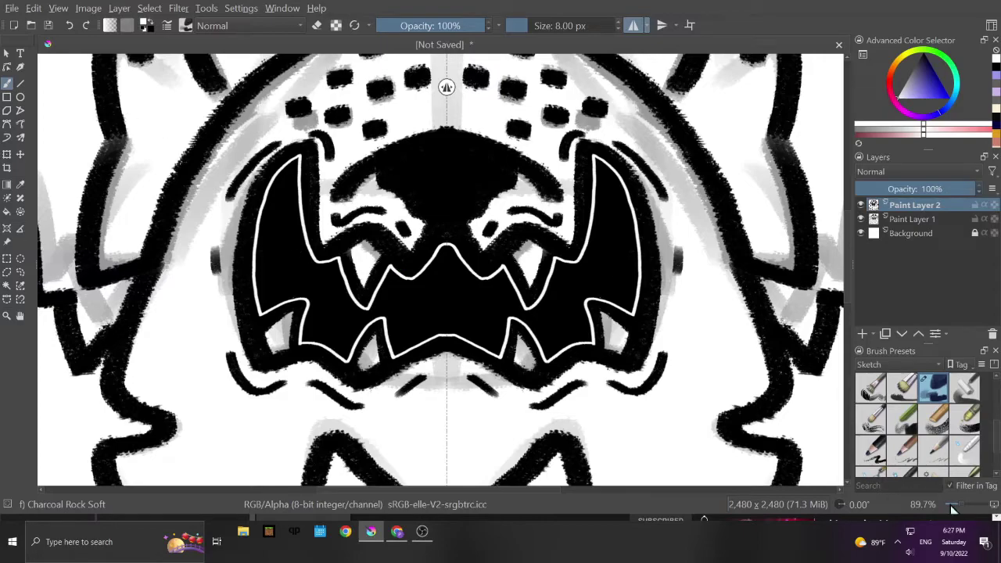
Step: Add a paint layer between Paint Layer 2 and Paint Layer 1, and choose dark grey as the brush colour
key(2)
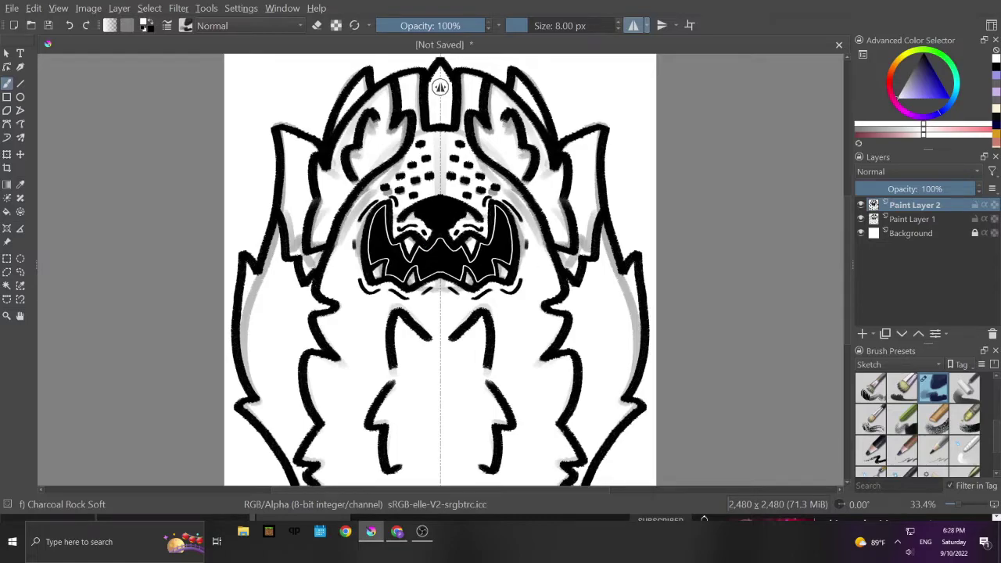
click(863, 334)
drag(907, 210, 921, 237)
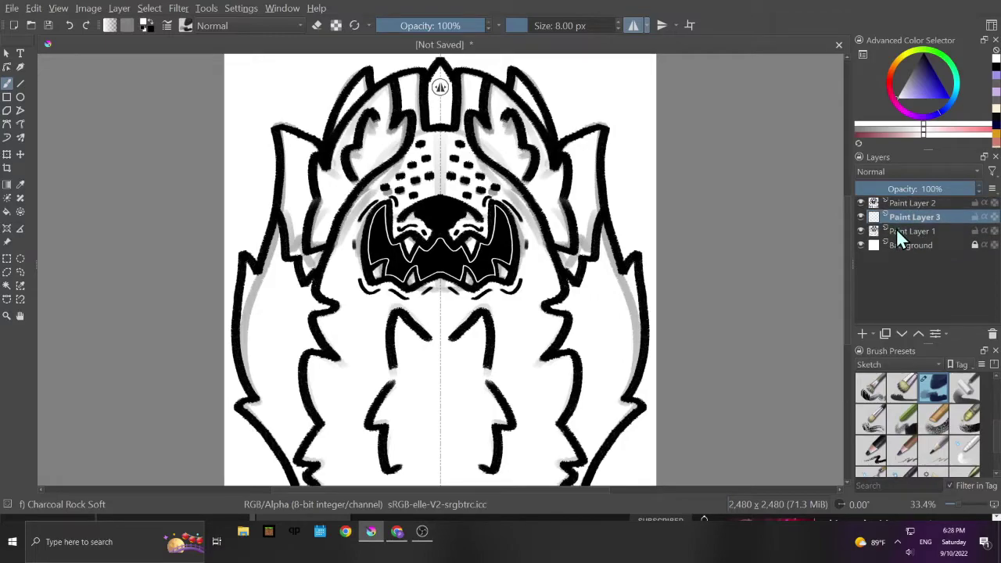
drag(912, 86, 902, 67)
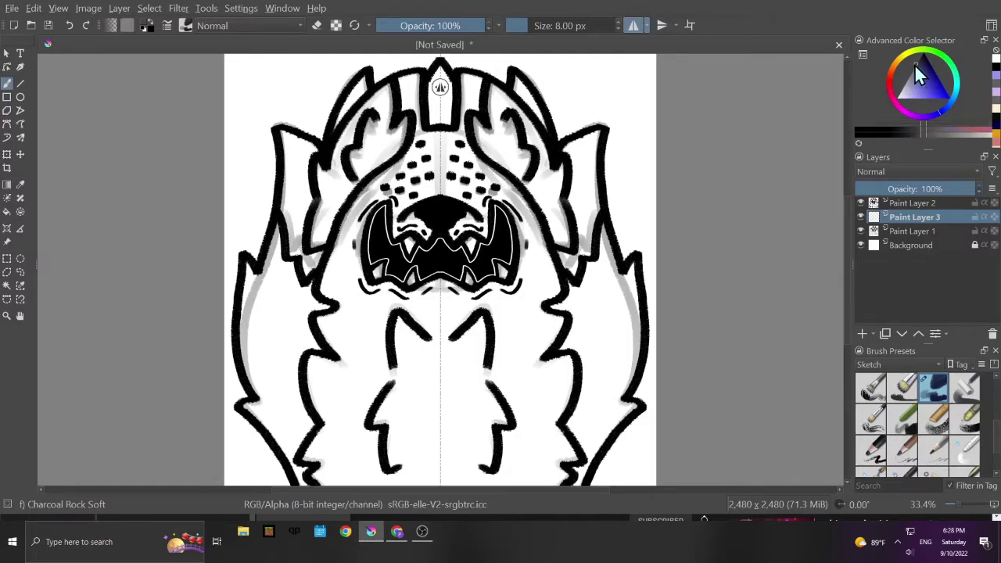
Step: Paint the fur beside the chest dark grey starting with a 126 px brush, hide Paint Layer 1, and extend the grey into the mane
shift+drag(466, 311, 453, 320)
mouse_move(379, 364)
mouse_down()
mouse_move(383, 335)
mouse_move(368, 400)
mouse_move(379, 389)
mouse_move(361, 418)
mouse_move(382, 478)
mouse_up()
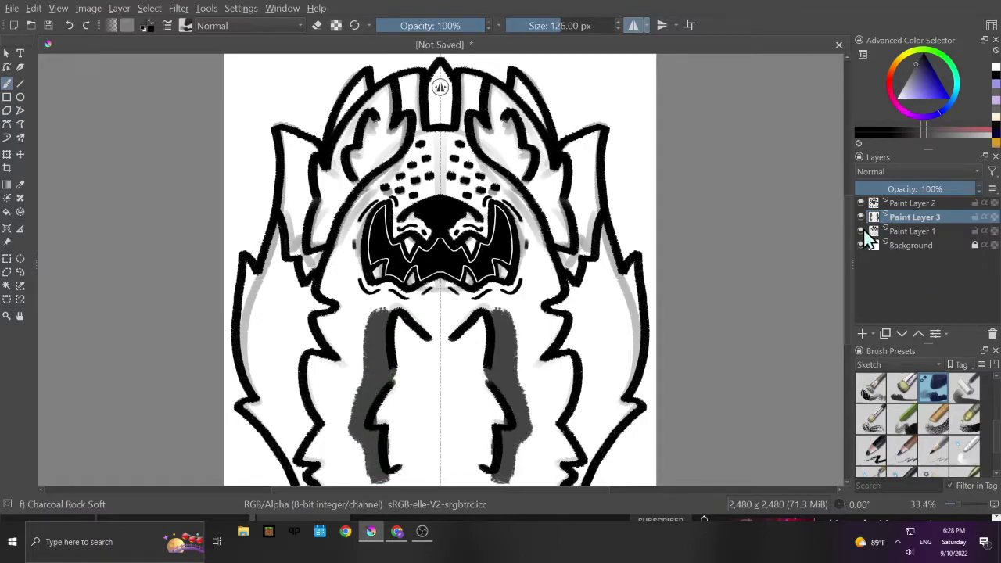
click(861, 232)
mouse_move(368, 477)
mouse_down()
mouse_move(371, 435)
mouse_move(382, 462)
mouse_move(348, 426)
mouse_move(321, 469)
mouse_move(295, 434)
mouse_move(291, 465)
mouse_move(295, 454)
mouse_move(307, 471)
mouse_move(325, 406)
mouse_move(356, 364)
mouse_move(341, 344)
mouse_move(301, 375)
mouse_move(335, 307)
mouse_move(301, 333)
mouse_move(380, 297)
mouse_up()
click(69, 25)
mouse_move(356, 333)
mouse_down()
mouse_move(363, 441)
mouse_move(351, 414)
mouse_move(356, 329)
mouse_move(329, 334)
mouse_move(313, 414)
mouse_move(319, 480)
mouse_move(351, 479)
mouse_move(357, 445)
mouse_move(374, 474)
mouse_move(334, 323)
mouse_move(309, 351)
mouse_move(348, 261)
mouse_move(358, 310)
mouse_move(385, 288)
mouse_move(385, 307)
mouse_move(355, 339)
mouse_move(358, 351)
mouse_move(328, 272)
mouse_move(294, 309)
mouse_move(288, 267)
mouse_move(271, 246)
mouse_up()
key([)
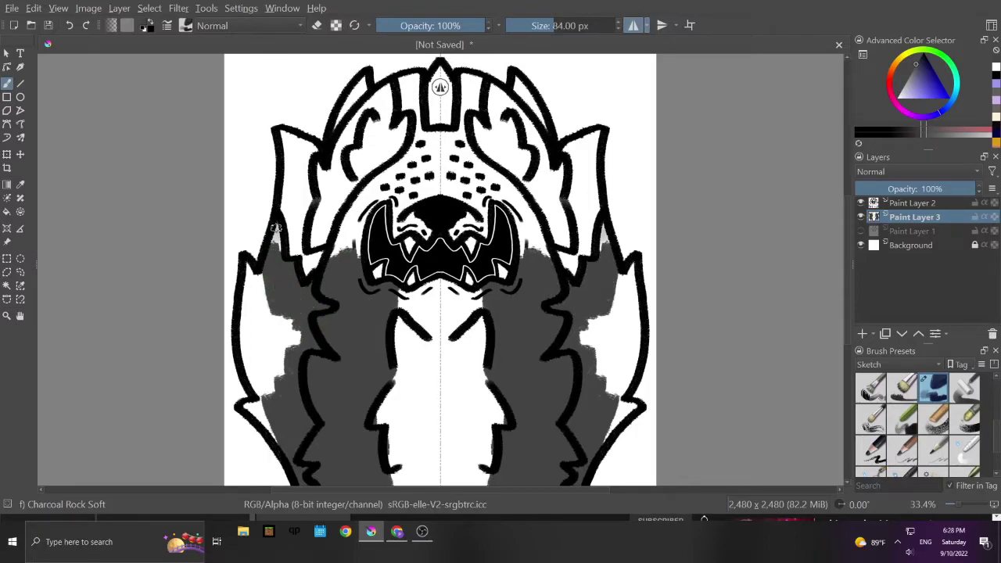
Step: Fill the rest of the outer mane dark grey up to its outline, using 63 px for the pointed tips
key(])
mouse_move(279, 317)
mouse_down()
mouse_move(301, 366)
mouse_move(281, 344)
mouse_move(268, 368)
mouse_move(266, 421)
mouse_move(251, 354)
mouse_move(252, 271)
mouse_move(265, 303)
mouse_up()
key([)
key(])
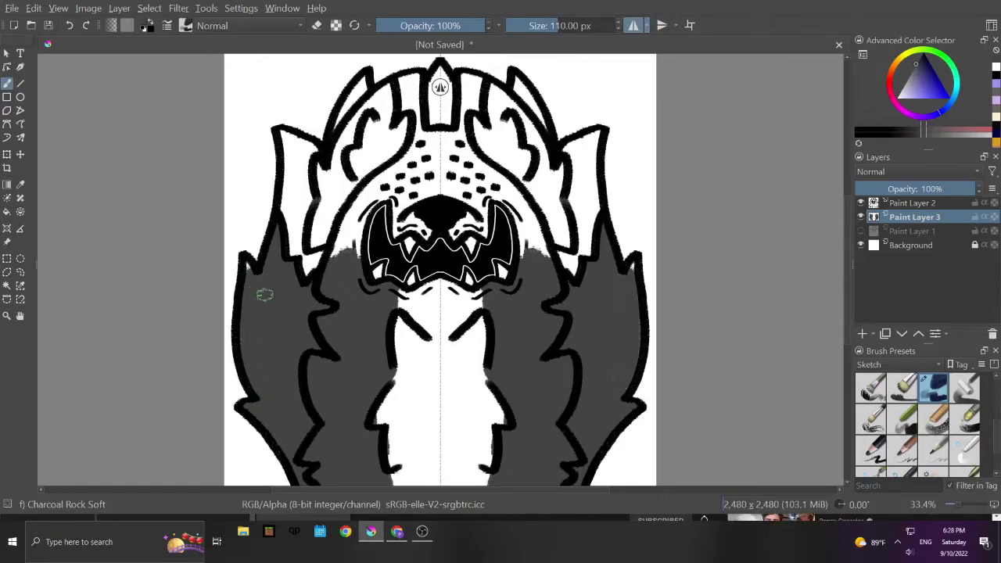
key([)
drag(247, 263, 249, 262)
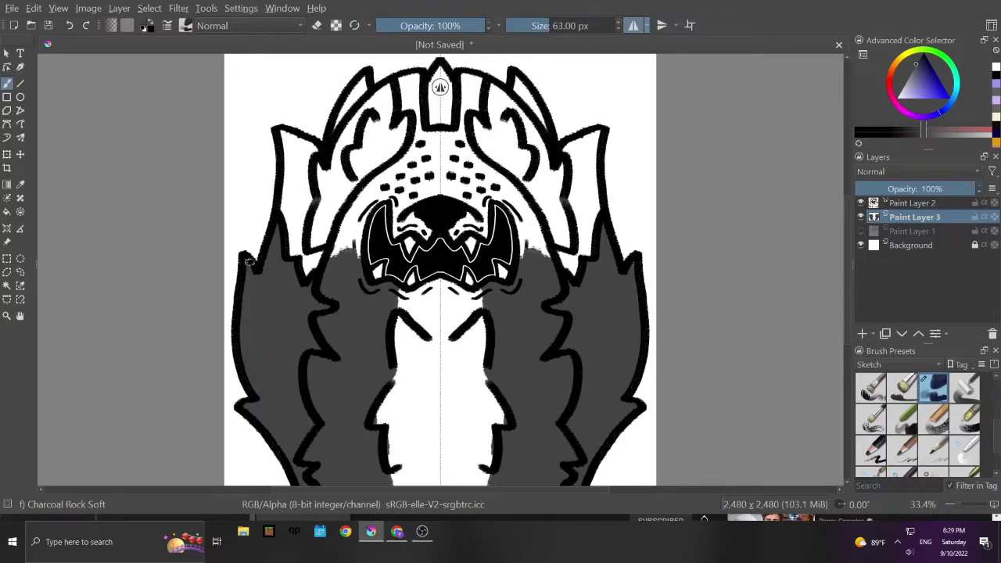
Step: Paint the muzzle, forehead bands and chin dark grey with the brush at 84 px
key(])
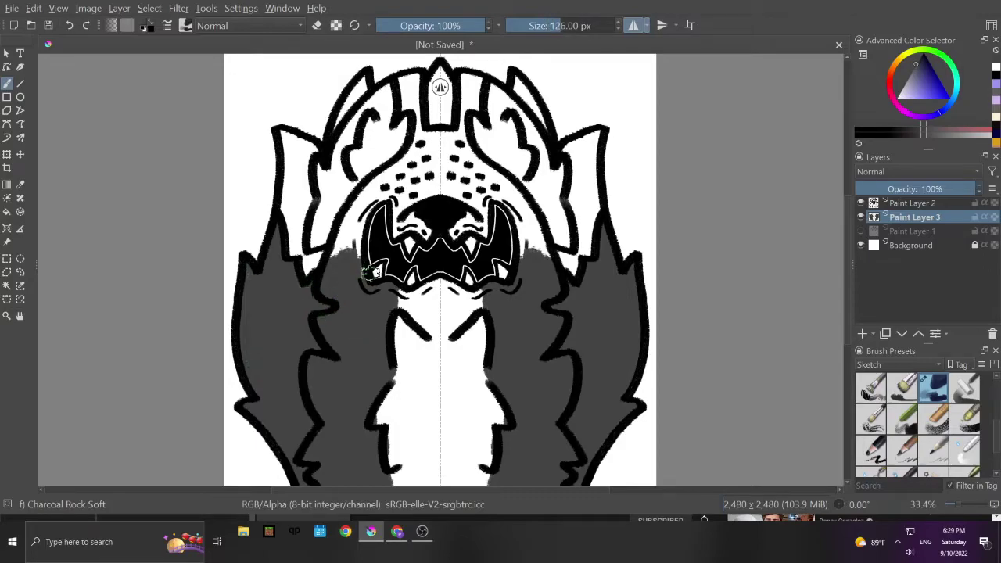
key([)
mouse_move(354, 255)
mouse_down()
mouse_move(355, 204)
mouse_move(368, 200)
mouse_move(346, 214)
mouse_move(353, 203)
mouse_move(369, 198)
mouse_move(360, 213)
mouse_move(395, 200)
mouse_move(395, 231)
mouse_move(395, 213)
mouse_move(406, 211)
mouse_move(424, 235)
mouse_move(422, 200)
mouse_move(442, 207)
mouse_move(427, 176)
mouse_up()
mouse_move(425, 158)
mouse_down()
mouse_move(422, 140)
mouse_move(436, 135)
mouse_move(423, 142)
mouse_move(422, 129)
mouse_move(421, 151)
mouse_move(419, 79)
mouse_move(413, 91)
mouse_move(407, 81)
mouse_move(405, 105)
mouse_up()
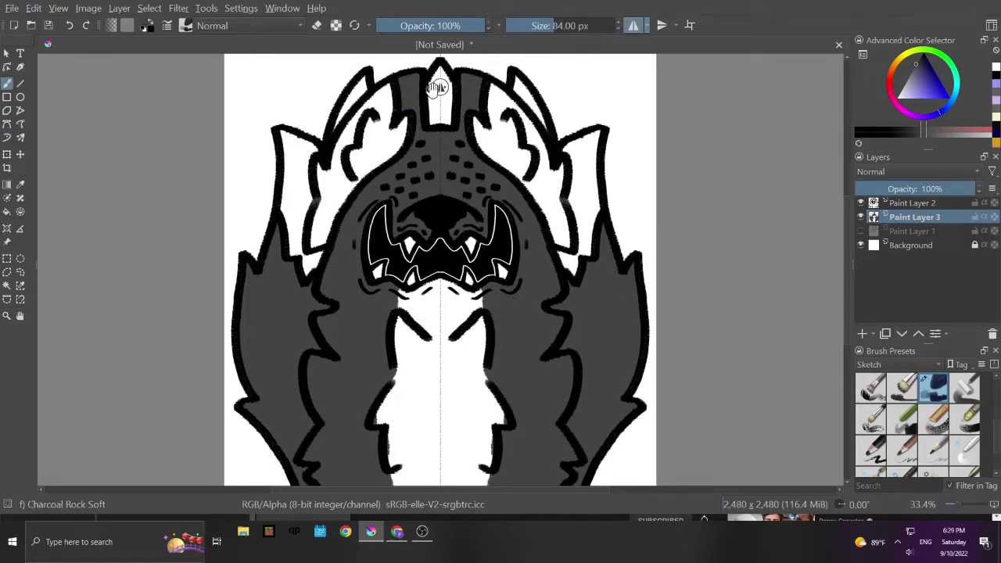
mouse_move(392, 302)
mouse_down()
mouse_move(437, 335)
mouse_move(428, 308)
mouse_move(439, 277)
mouse_move(426, 314)
mouse_move(399, 297)
mouse_up()
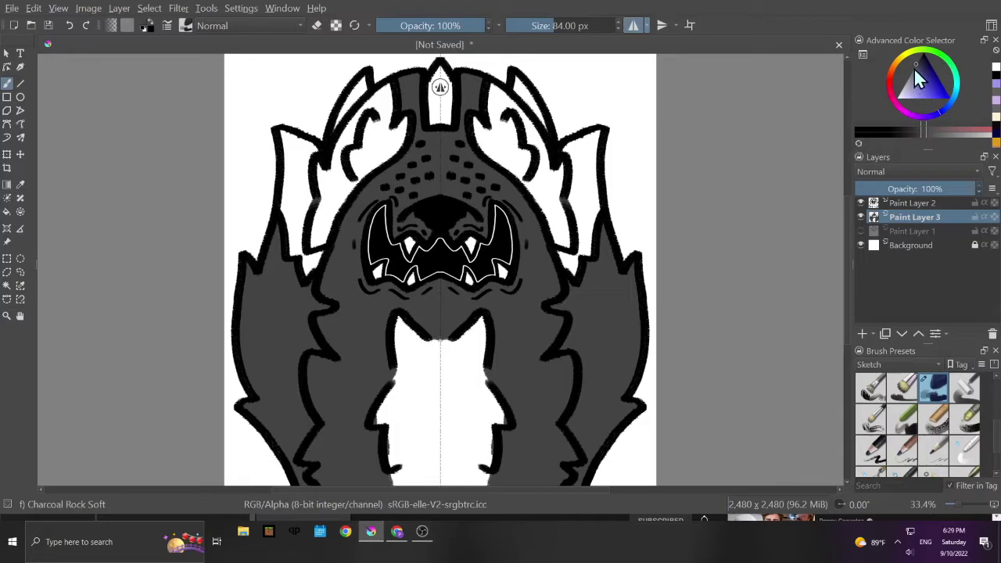
Step: Choose a dark indigo colour and fill the side tufts and hair locks on both sides of the head
drag(920, 74, 923, 68)
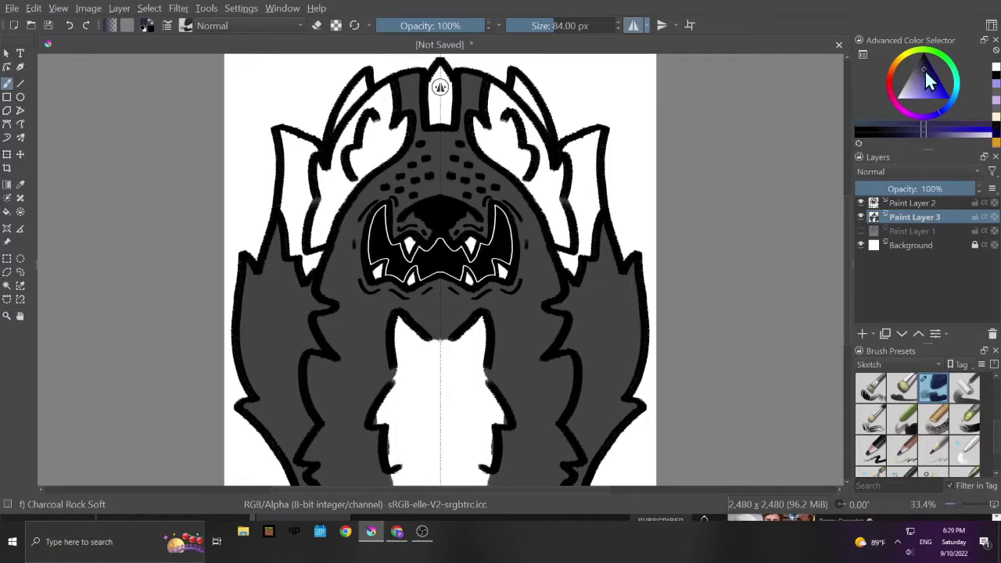
mouse_move(283, 135)
mouse_down()
mouse_move(290, 160)
mouse_move(289, 131)
mouse_move(283, 198)
mouse_move(294, 250)
mouse_move(314, 249)
mouse_move(317, 265)
mouse_move(294, 172)
mouse_move(299, 142)
mouse_move(326, 174)
mouse_move(321, 211)
mouse_move(331, 209)
mouse_move(372, 154)
mouse_move(352, 183)
mouse_move(395, 149)
mouse_move(369, 147)
mouse_move(372, 157)
mouse_move(385, 90)
mouse_move(326, 183)
mouse_move(318, 180)
mouse_move(355, 138)
mouse_move(356, 160)
mouse_move(360, 114)
mouse_move(351, 121)
mouse_move(365, 73)
mouse_move(351, 98)
mouse_move(373, 116)
mouse_up()
drag(439, 88, 440, 76)
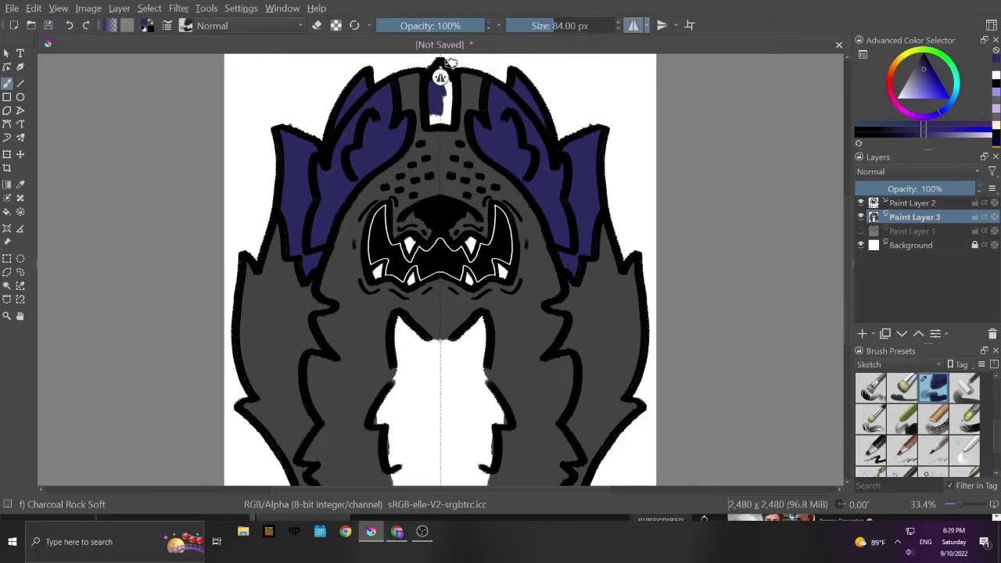
click(70, 26)
click(72, 28)
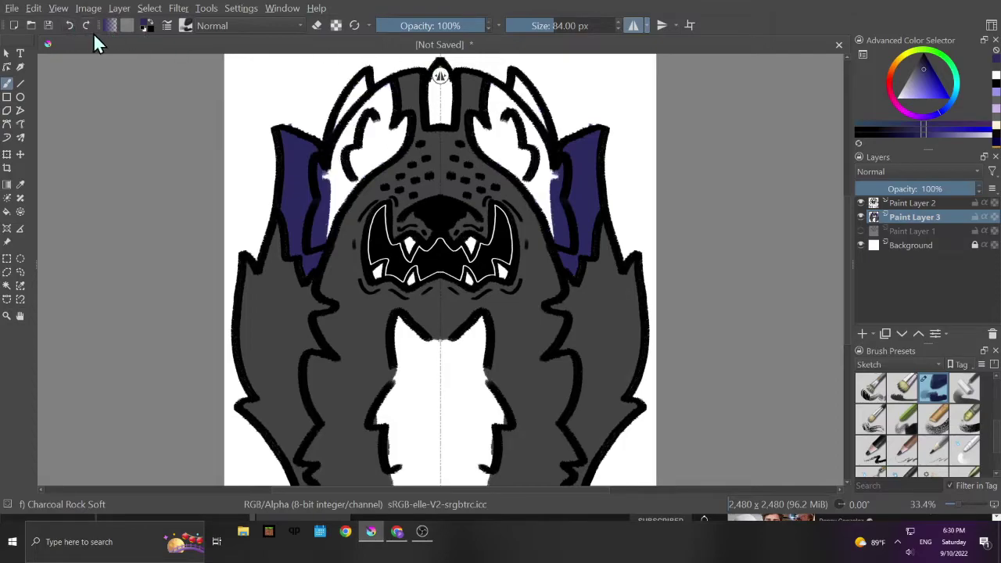
click(87, 26)
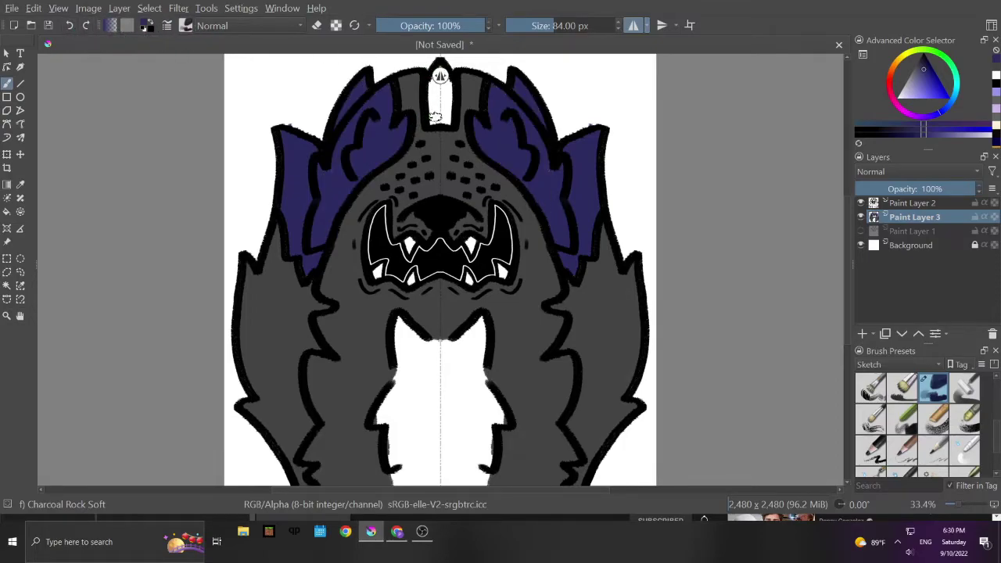
Step: Fill the central forehead stripe and the chest fur with the same dark indigo
mouse_move(430, 102)
mouse_down()
mouse_move(438, 117)
mouse_move(438, 74)
mouse_move(435, 96)
mouse_up()
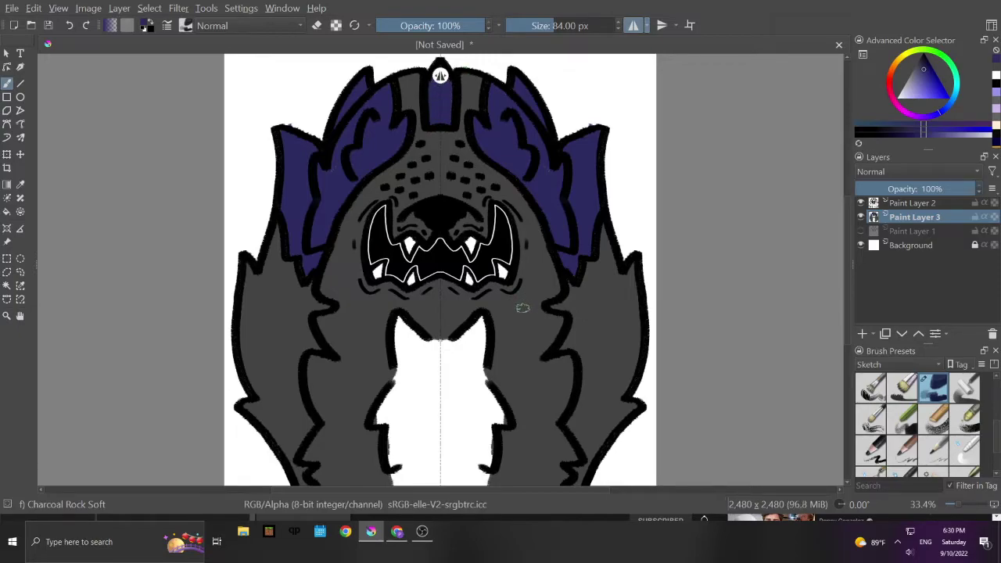
mouse_move(406, 358)
mouse_down()
mouse_move(401, 320)
mouse_move(405, 382)
mouse_move(421, 390)
mouse_up()
mouse_move(411, 336)
mouse_down()
mouse_move(432, 375)
mouse_move(427, 354)
mouse_move(436, 344)
mouse_move(439, 367)
mouse_move(430, 346)
mouse_move(405, 340)
mouse_move(403, 394)
mouse_move(397, 357)
mouse_move(402, 389)
mouse_move(395, 382)
mouse_move(381, 413)
mouse_move(383, 425)
mouse_move(394, 424)
mouse_move(401, 393)
mouse_move(393, 419)
mouse_move(405, 482)
mouse_move(391, 456)
mouse_move(413, 422)
mouse_move(416, 483)
mouse_move(406, 466)
mouse_move(418, 464)
mouse_move(428, 364)
mouse_move(439, 344)
mouse_move(436, 412)
mouse_up()
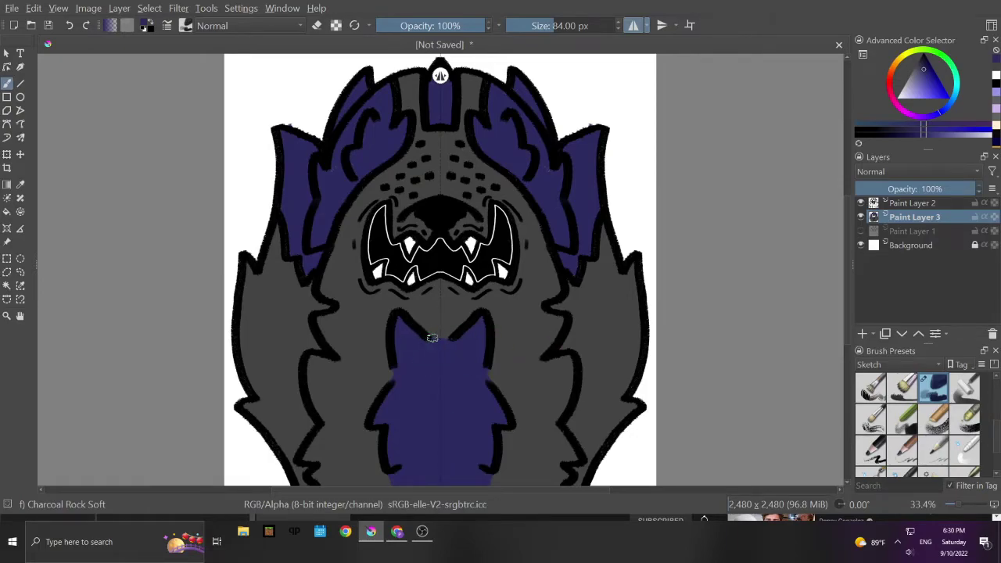
Step: Blend soft indigo tints into the grey fur around the chest, cheeks and side tufts with the brush at 84 px
mouse_move(419, 327)
mouse_down()
mouse_move(391, 324)
mouse_move(388, 381)
mouse_up()
drag(372, 415, 386, 481)
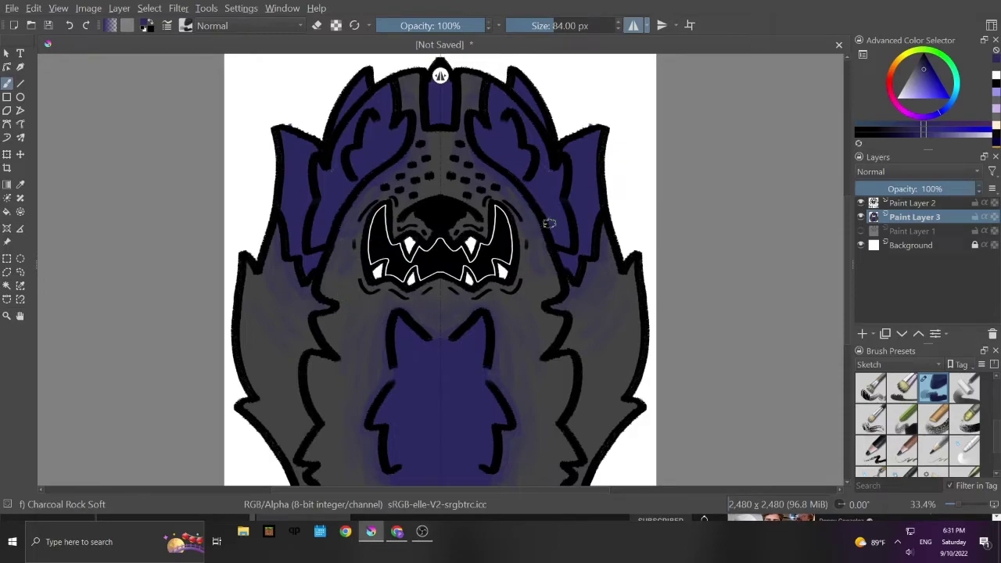
Step: Fill the small fangs with pale lavender at 51 px and recolour them with a slightly deeper purple
mouse_move(914, 82)
mouse_down()
mouse_move(920, 74)
mouse_move(911, 100)
mouse_up()
key(bracketleft)
key(bracketleft)
key(bracketleft)
drag(405, 242, 408, 250)
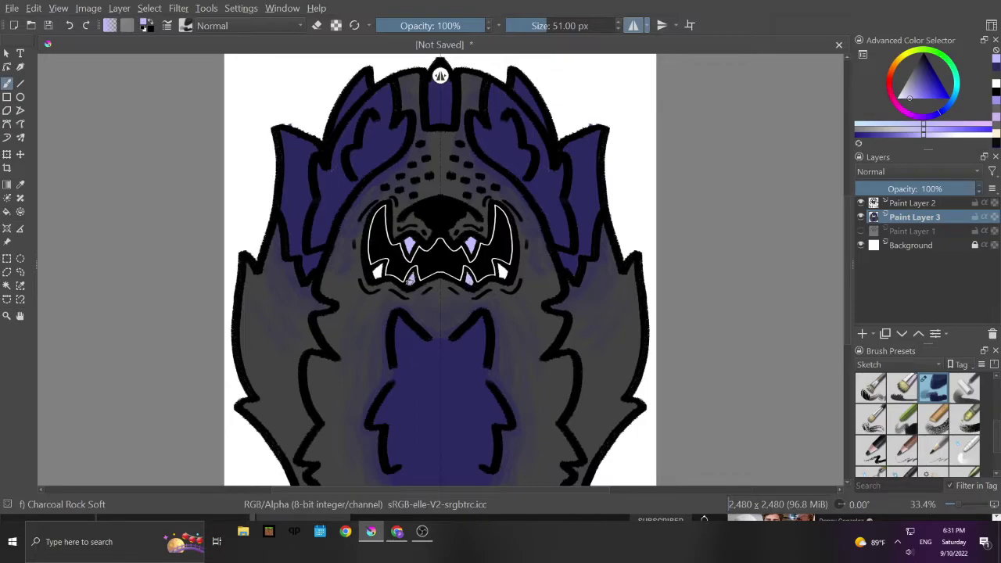
drag(376, 272, 378, 275)
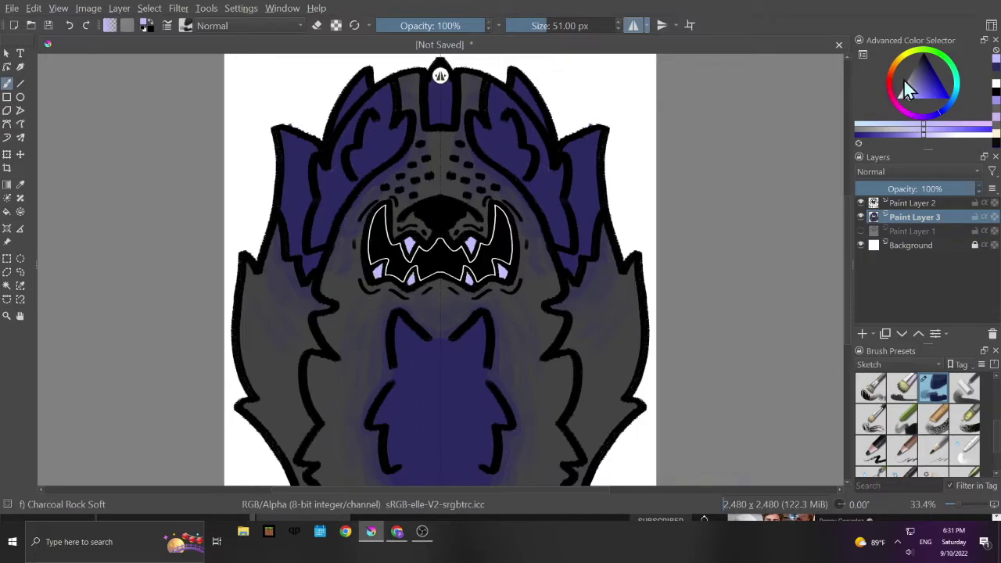
drag(911, 97, 918, 93)
drag(374, 272, 376, 277)
drag(408, 239, 412, 285)
Step: Ring the whisker spots above the nose with the light purple and tint the muzzle between and around them
drag(385, 186, 386, 186)
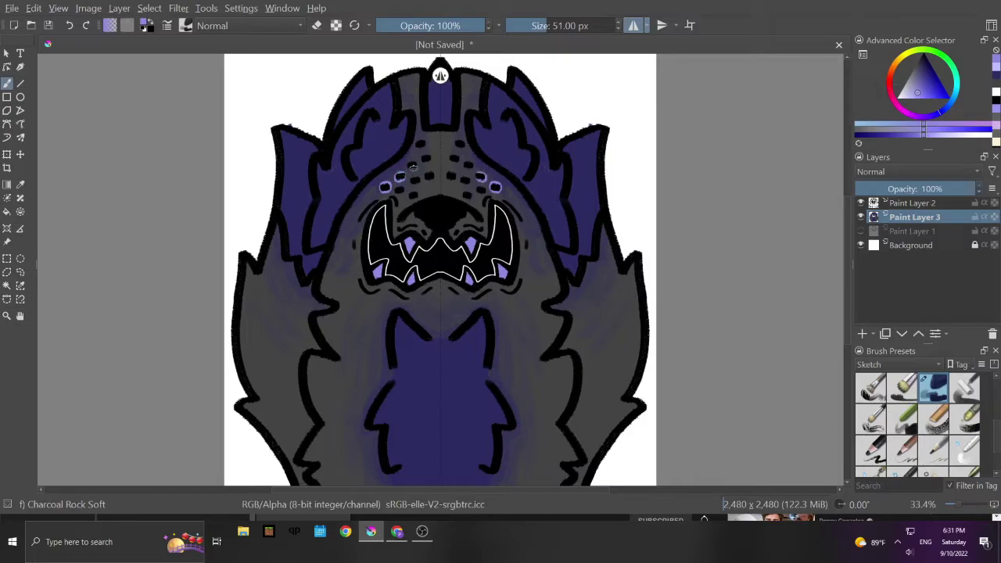
drag(411, 165, 425, 159)
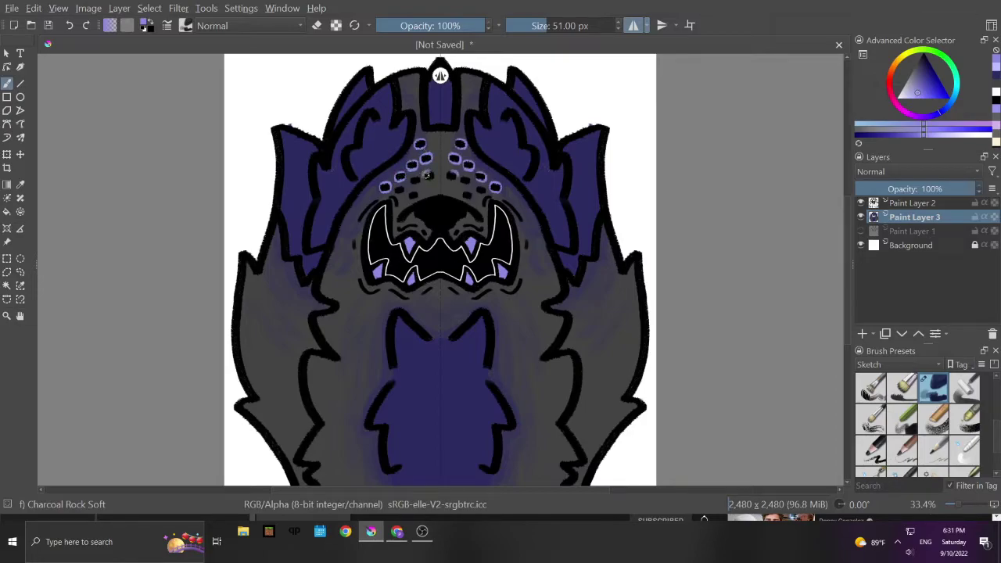
mouse_move(415, 179)
mouse_down()
mouse_move(412, 193)
mouse_move(400, 190)
mouse_up()
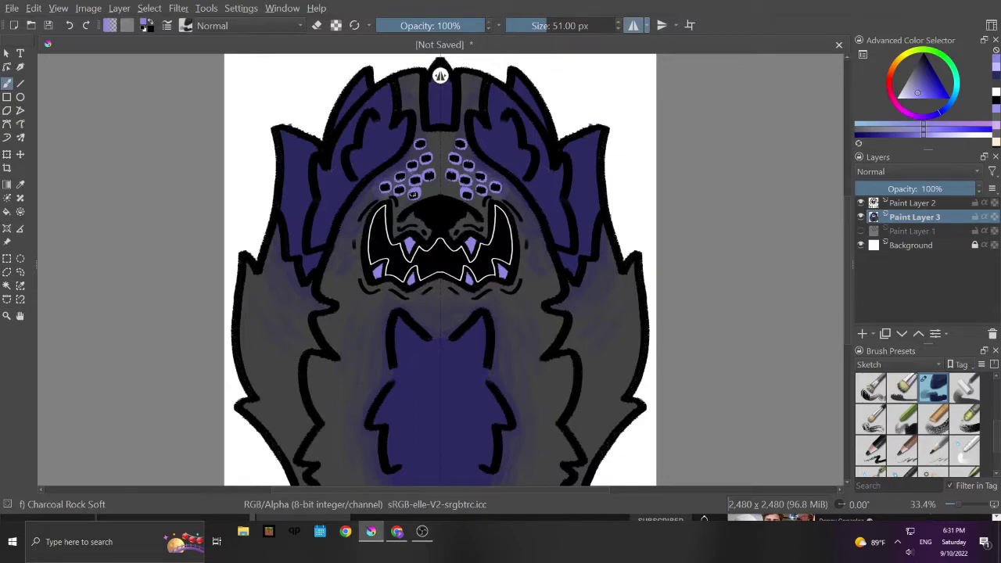
drag(423, 149, 419, 144)
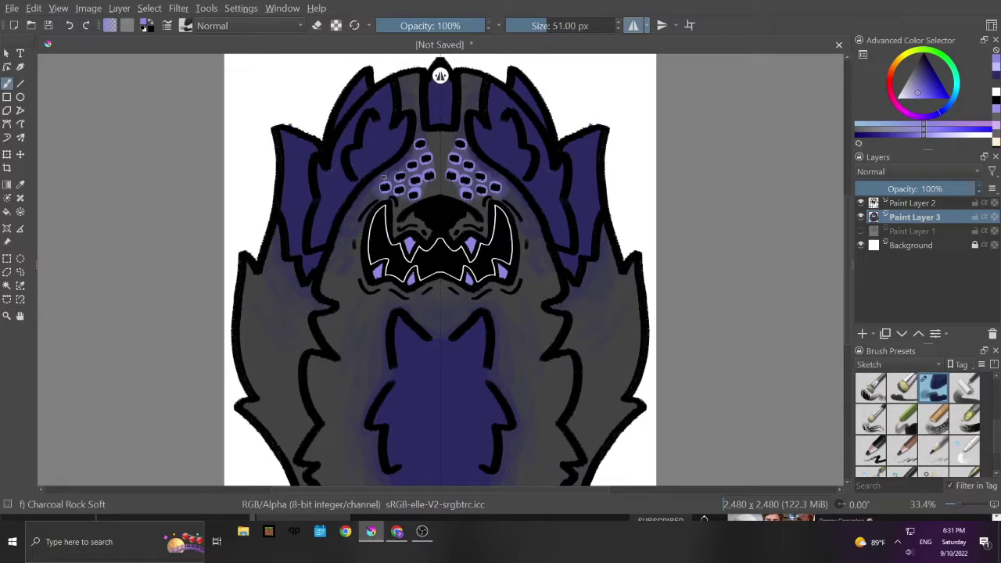
drag(434, 155, 425, 143)
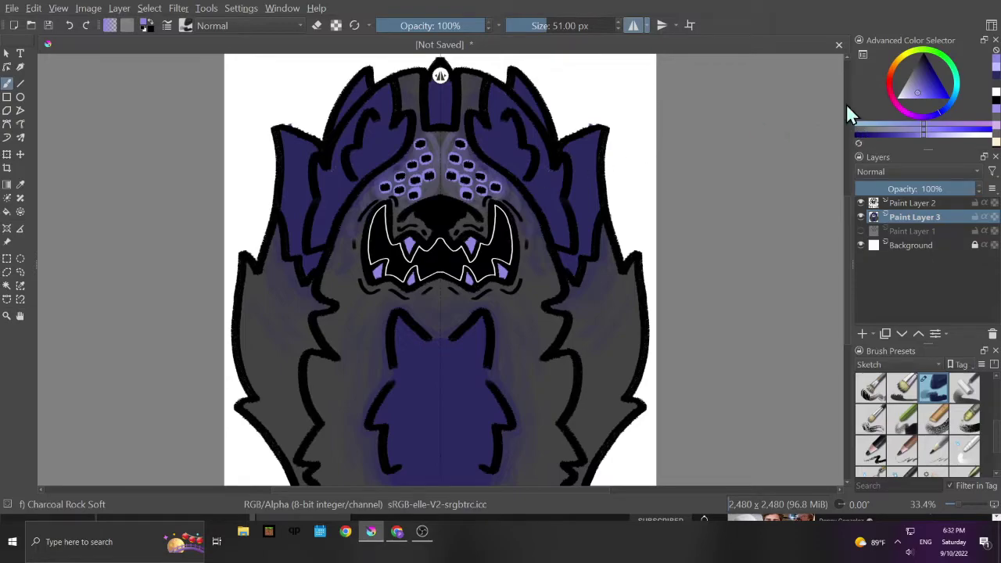
Step: Choose a darker violet and shade the edges of the small fangs with the brush at 18 px
drag(919, 93, 923, 84)
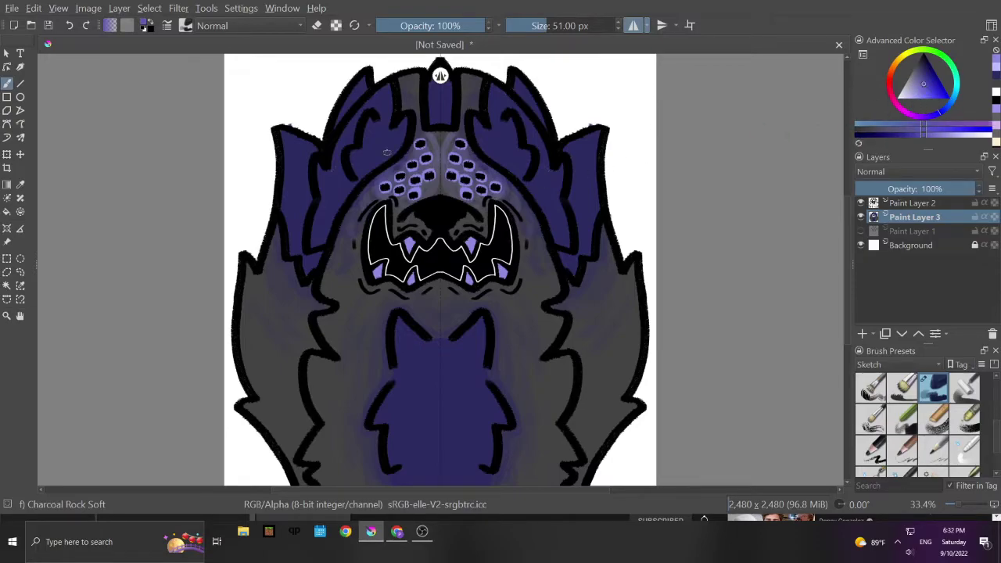
click(20, 185)
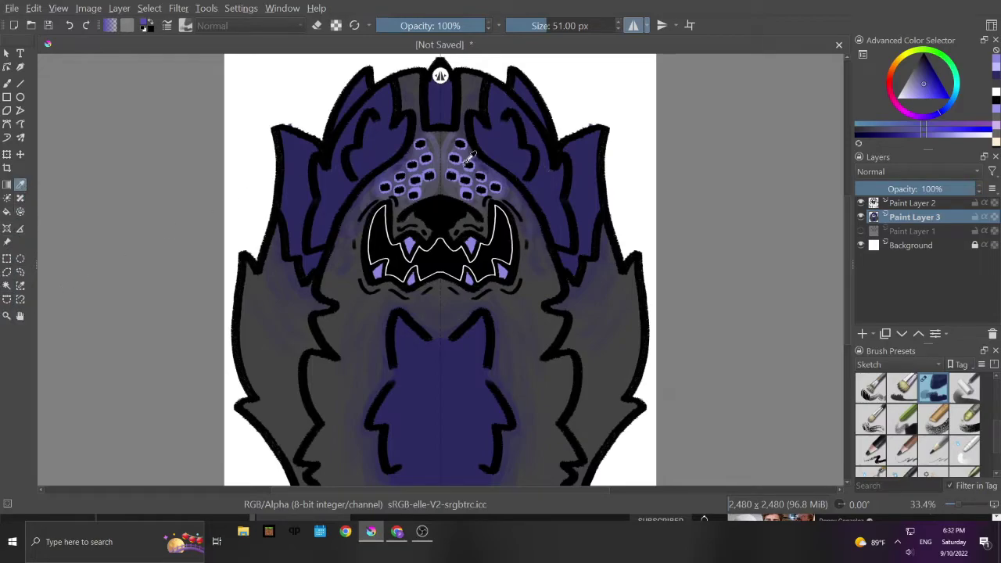
drag(381, 217, 506, 258)
click(916, 93)
drag(919, 96, 923, 84)
click(7, 315)
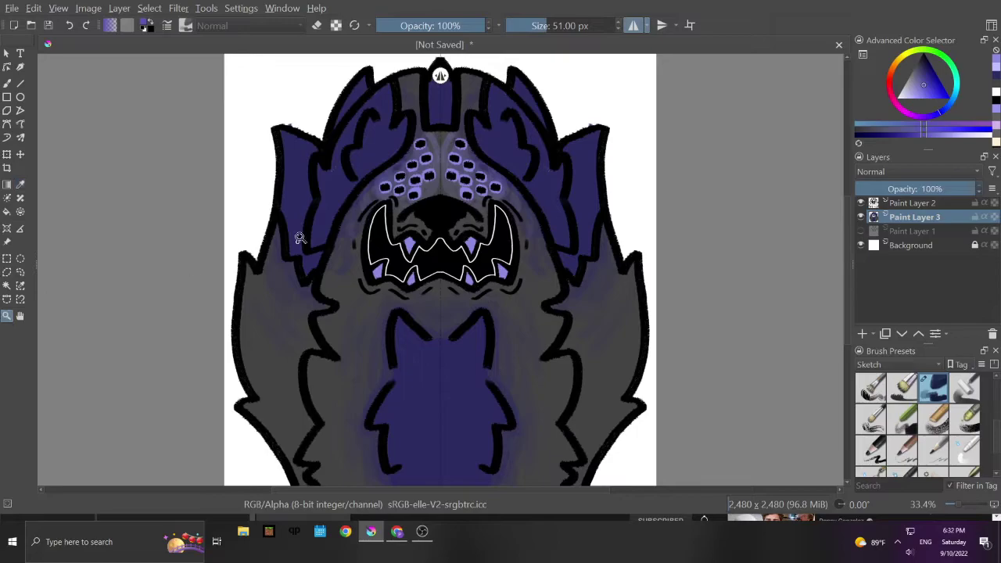
drag(325, 141, 554, 334)
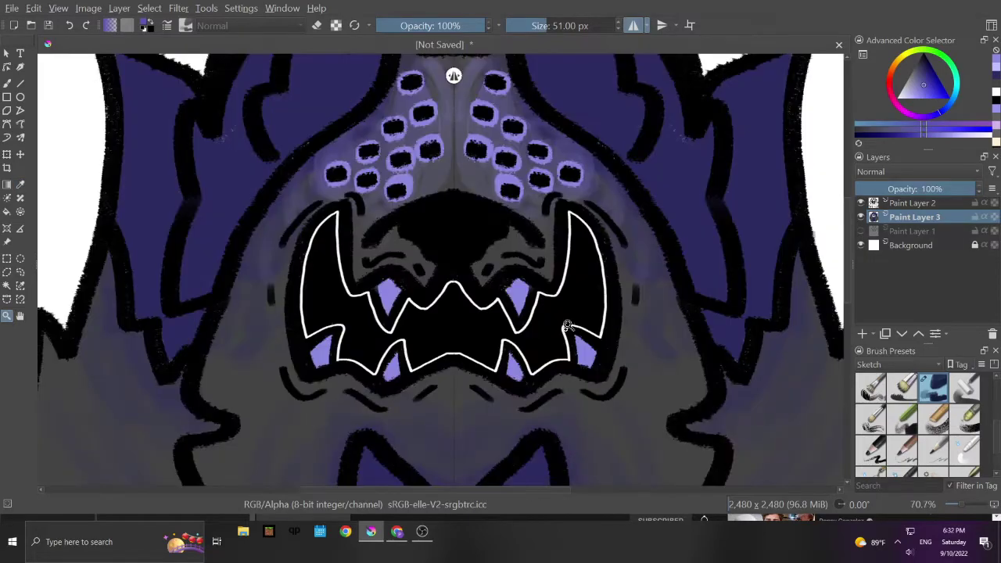
click(6, 82)
key(bracketleft)
key(bracketleft)
key(bracketleft)
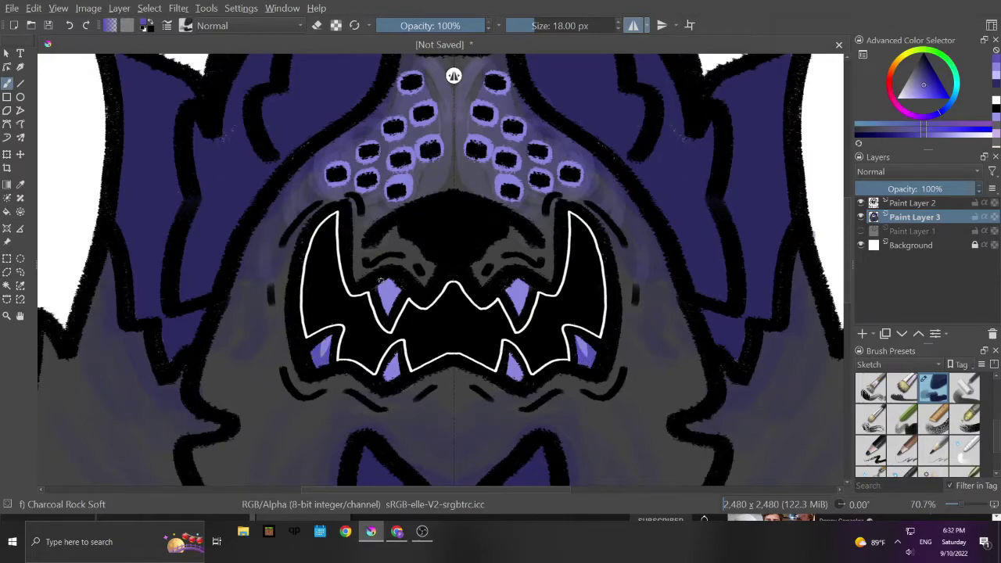
mouse_move(380, 282)
mouse_down()
mouse_move(383, 298)
mouse_move(393, 300)
mouse_move(383, 310)
mouse_up()
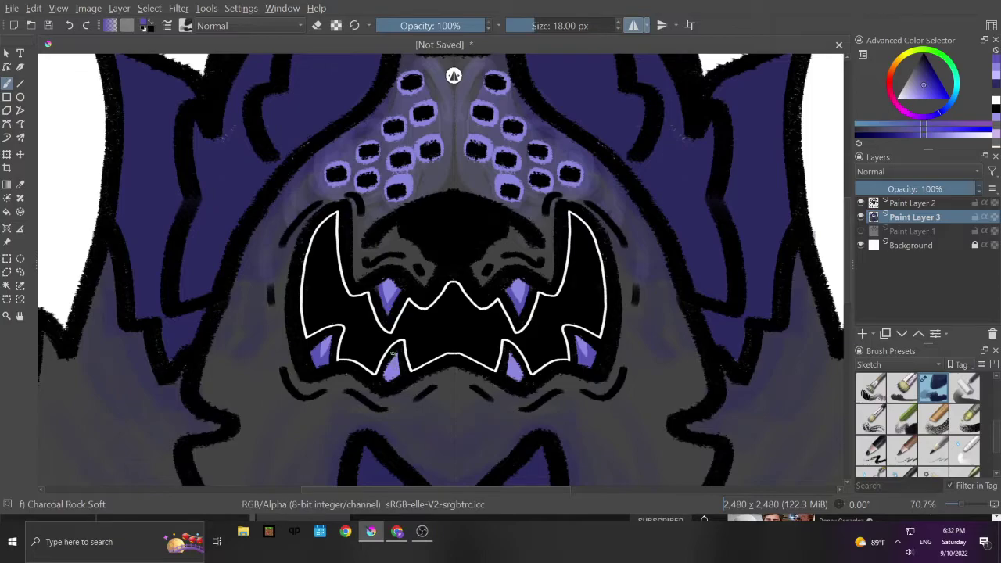
mouse_move(388, 374)
mouse_down()
mouse_move(397, 366)
mouse_move(384, 375)
mouse_up()
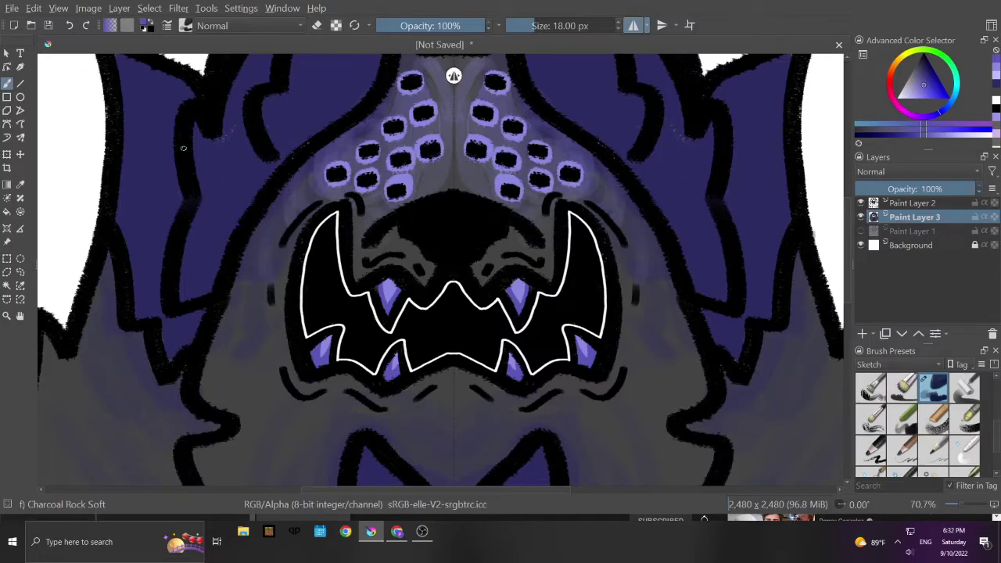
Step: Sample the side tufts' indigo, darken it to near-black indigo and shade the tufts along their outlines, mostly at 41 px
click(20, 185)
click(224, 183)
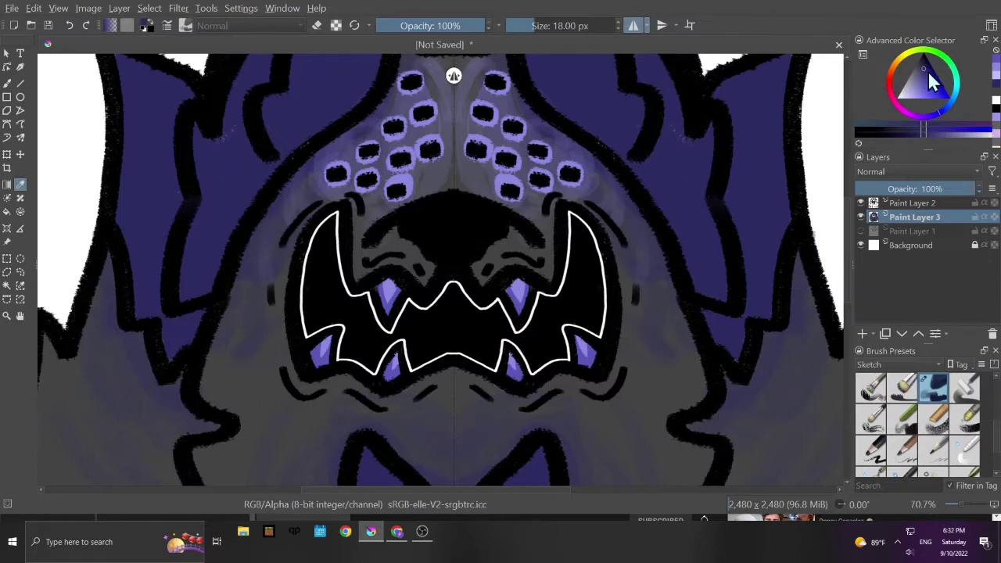
drag(923, 72, 926, 63)
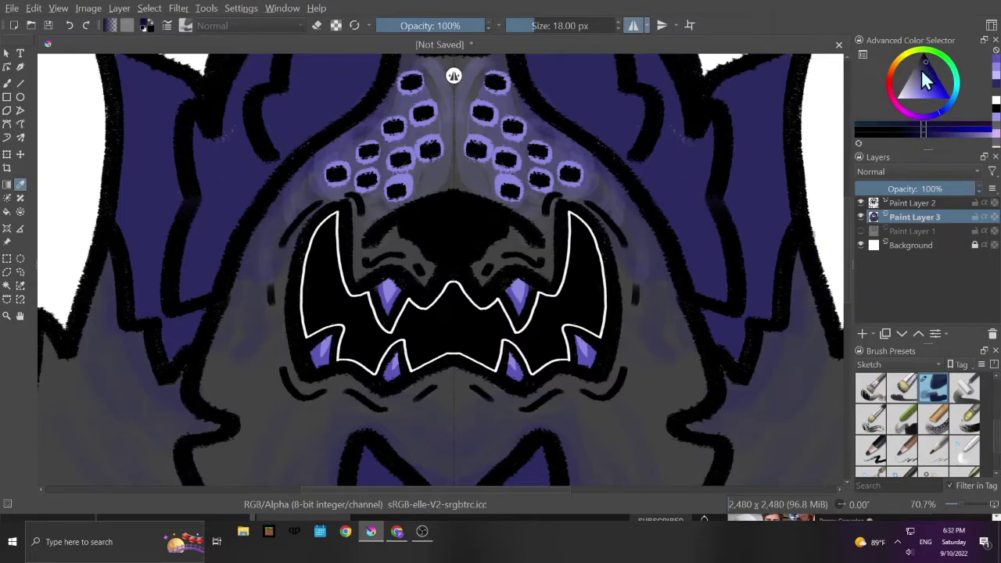
click(7, 83)
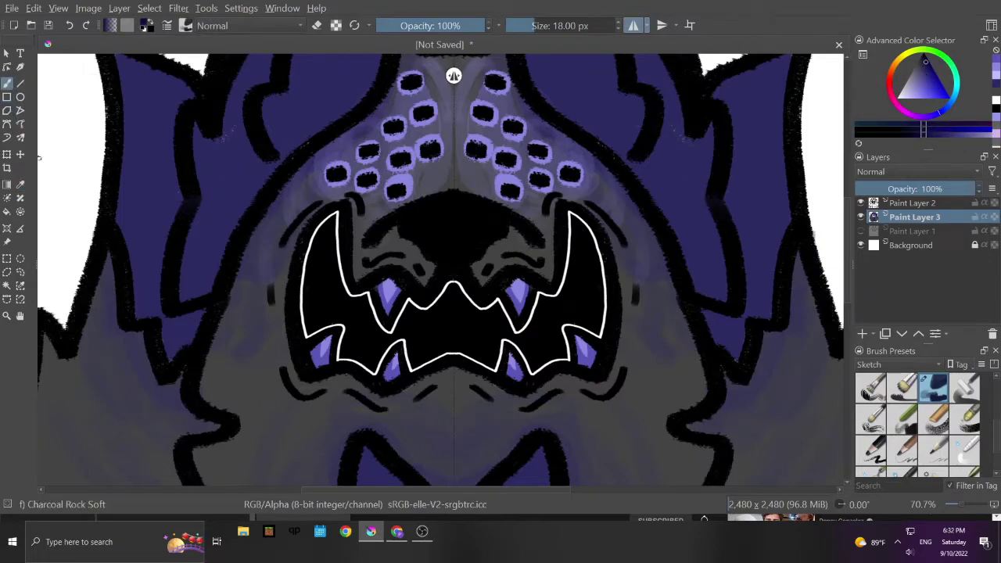
mouse_move(167, 304)
mouse_down()
mouse_move(159, 257)
mouse_move(179, 117)
mouse_up()
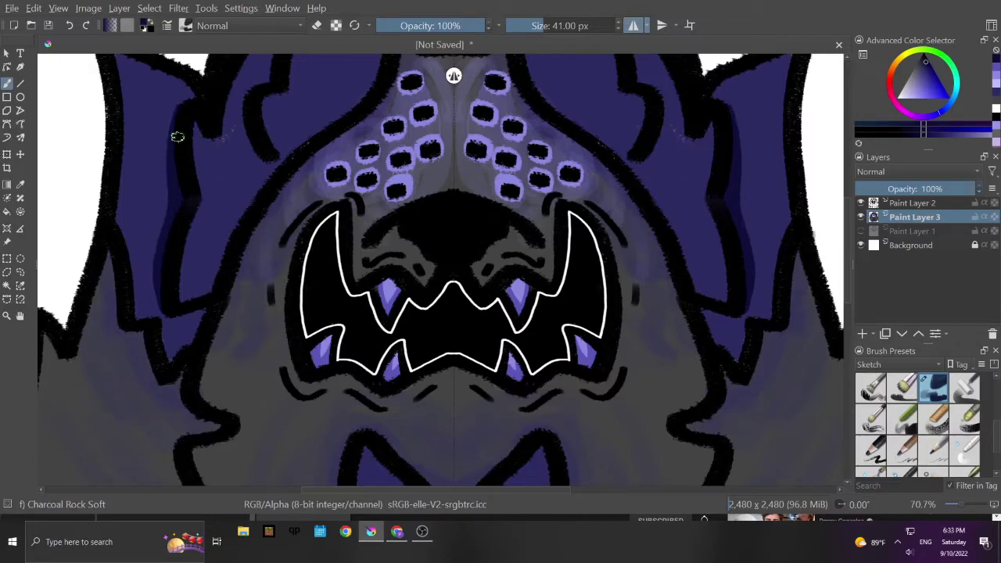
mouse_move(194, 97)
mouse_down()
mouse_move(157, 281)
mouse_move(173, 320)
mouse_move(200, 313)
mouse_move(177, 317)
mouse_move(197, 314)
mouse_move(192, 329)
mouse_move(173, 319)
mouse_move(185, 330)
mouse_move(179, 353)
mouse_move(191, 330)
mouse_move(163, 356)
mouse_up()
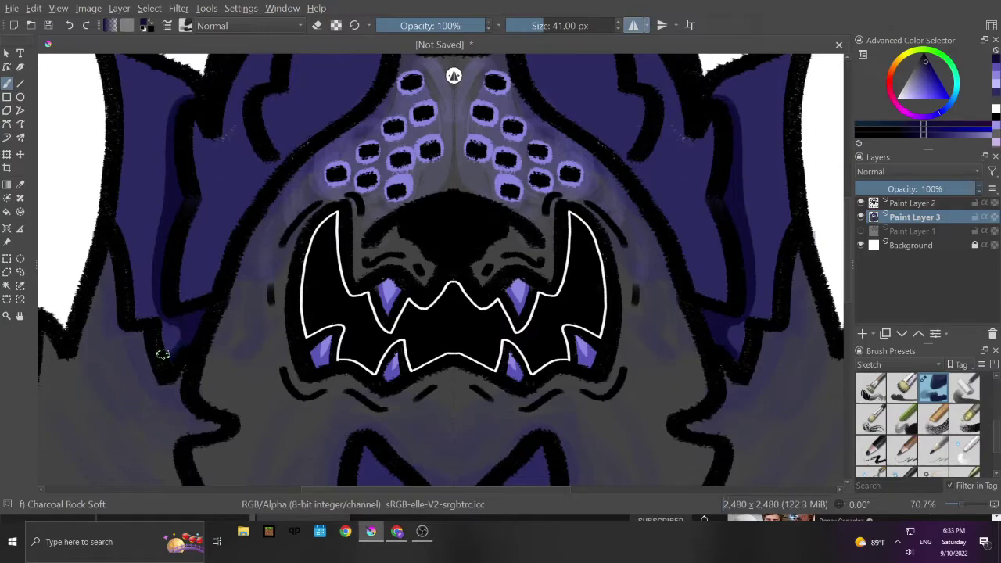
drag(185, 102, 179, 75)
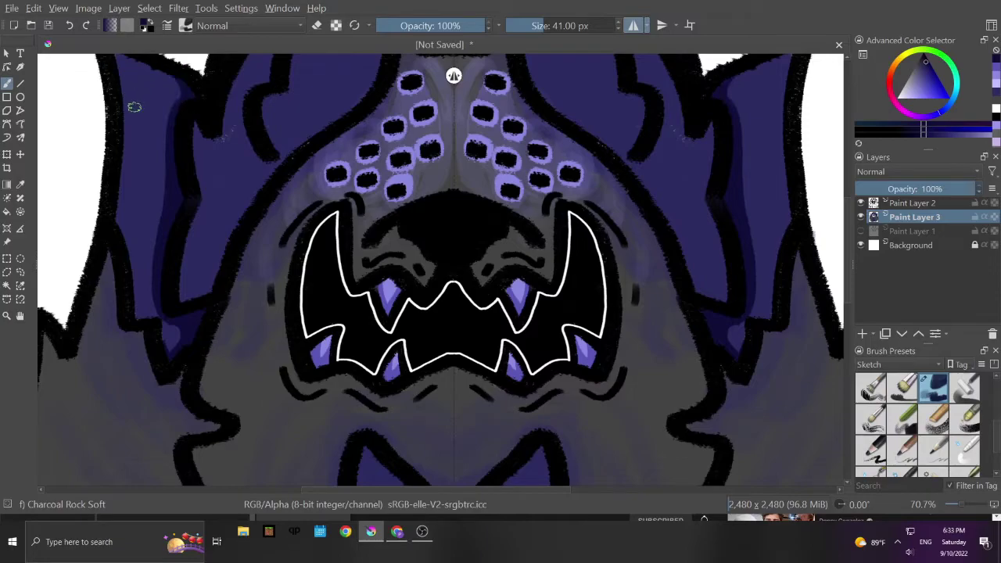
mouse_move(118, 167)
mouse_down()
mouse_move(133, 283)
mouse_move(144, 311)
mouse_move(175, 335)
mouse_move(174, 352)
mouse_up()
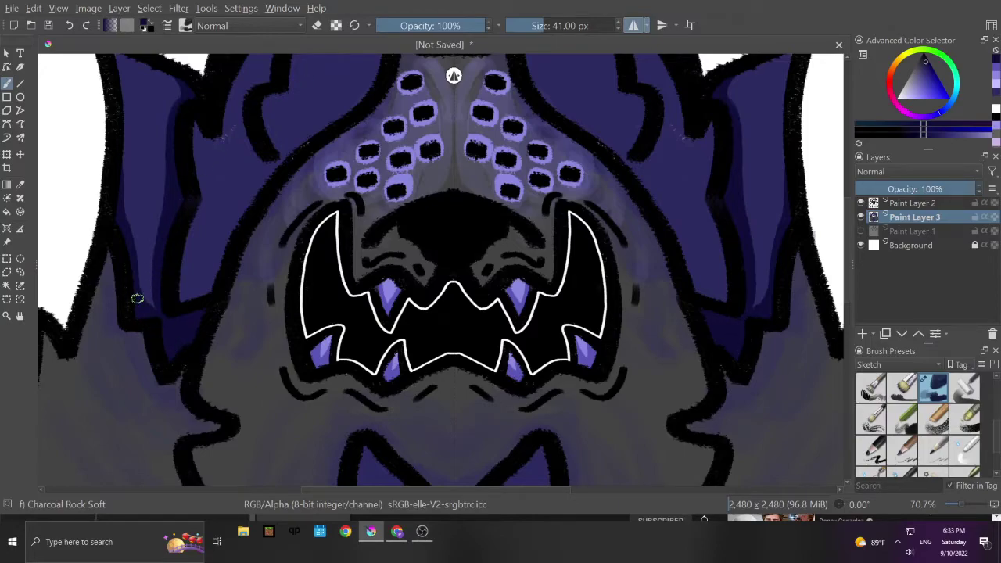
drag(150, 306, 160, 288)
Step: Shade the outer side of the curled hair-lock line beside the forehead with the same dark indigo
drag(962, 507, 951, 506)
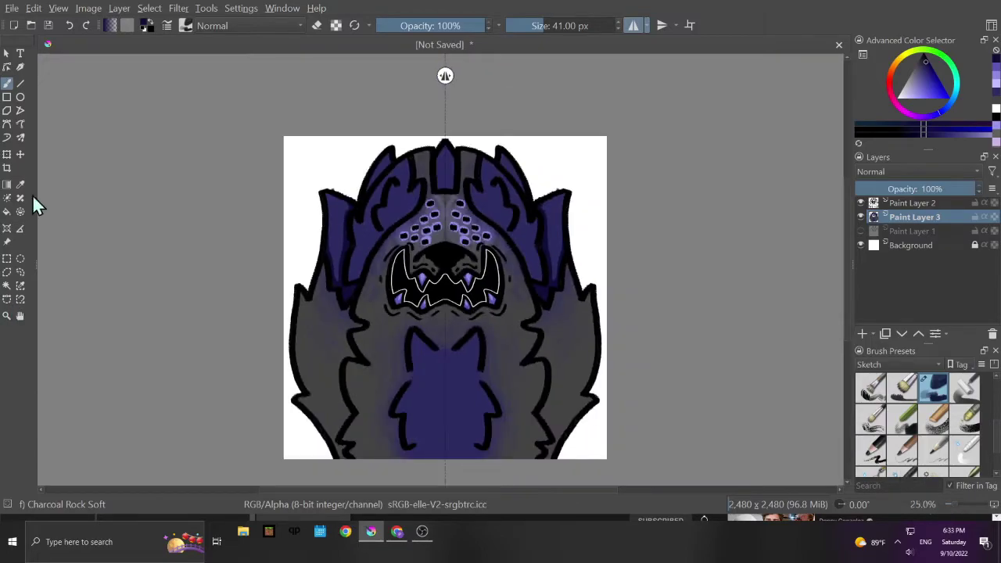
drag(346, 158, 434, 248)
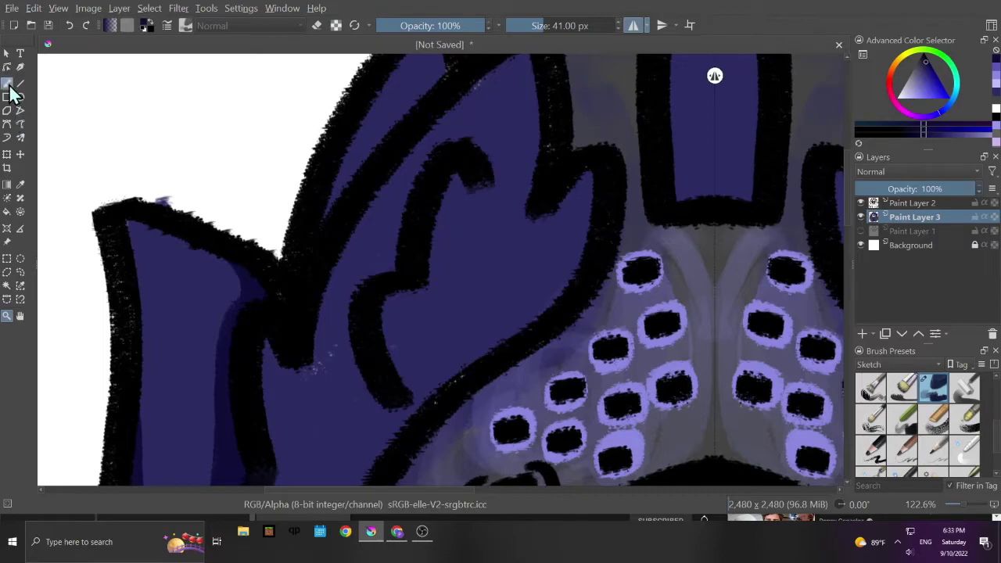
click(7, 83)
mouse_move(457, 151)
mouse_down()
mouse_move(420, 163)
mouse_move(396, 235)
mouse_move(445, 154)
mouse_move(424, 164)
mouse_move(395, 207)
mouse_move(391, 239)
mouse_move(355, 304)
mouse_move(365, 348)
mouse_move(389, 266)
mouse_move(440, 154)
mouse_move(458, 145)
mouse_move(409, 183)
mouse_move(345, 305)
mouse_move(351, 349)
mouse_move(375, 384)
mouse_move(398, 387)
mouse_up()
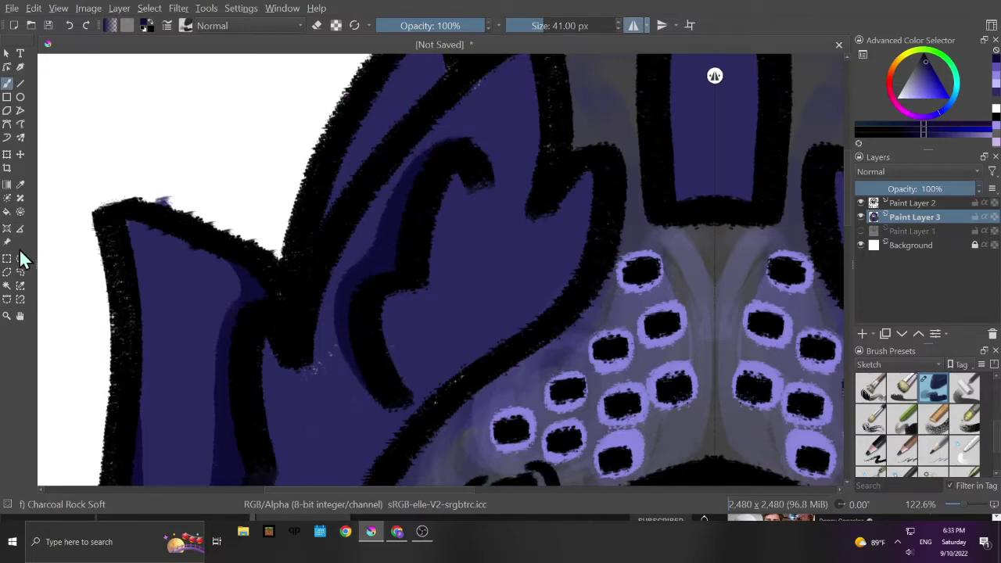
Step: Shade the pointed tufts at the top of the head and the borders of the central forehead stripe with dark indigo
drag(950, 507, 900, 474)
mouse_move(440, 157)
mouse_down()
mouse_move(379, 231)
mouse_move(425, 174)
mouse_move(436, 139)
mouse_move(411, 177)
mouse_move(428, 155)
mouse_move(421, 201)
mouse_move(471, 161)
mouse_up()
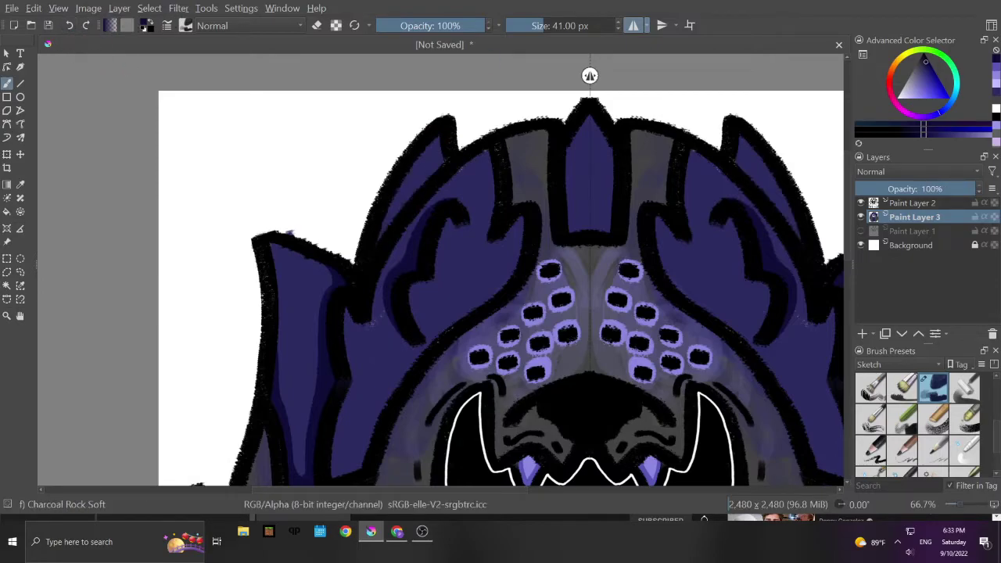
drag(442, 134, 377, 249)
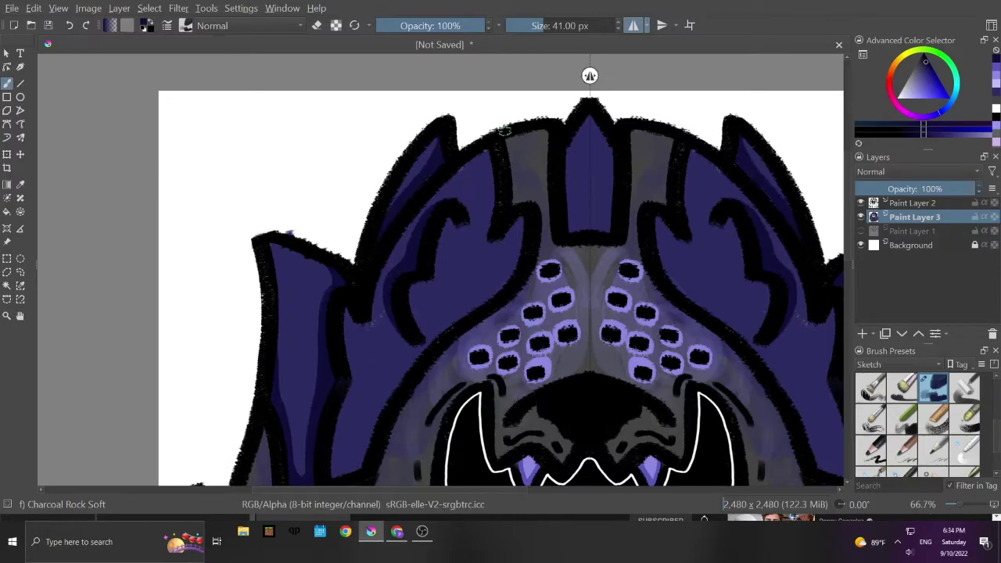
drag(569, 139, 574, 226)
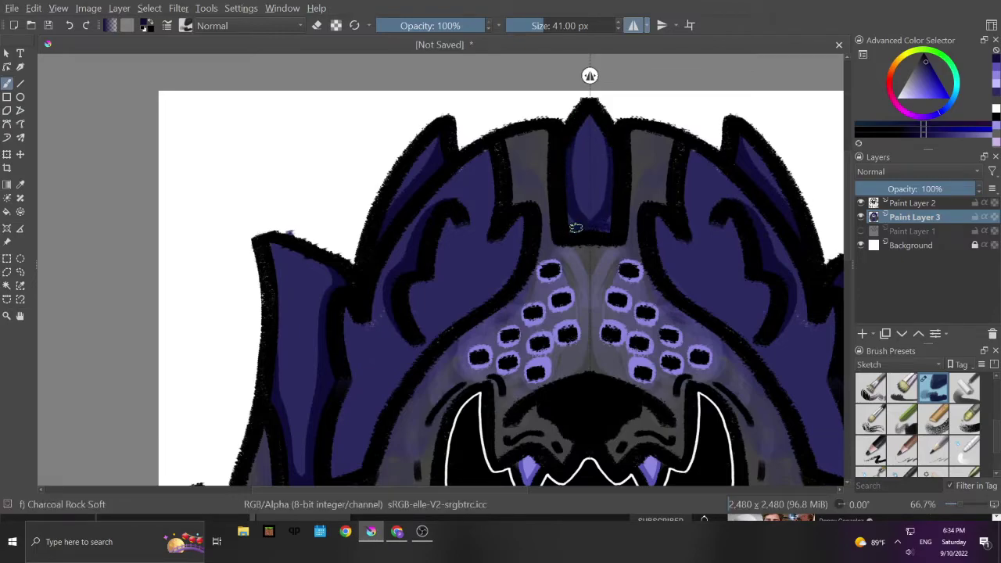
mouse_move(574, 123)
mouse_down()
mouse_move(571, 179)
mouse_move(584, 211)
mouse_up()
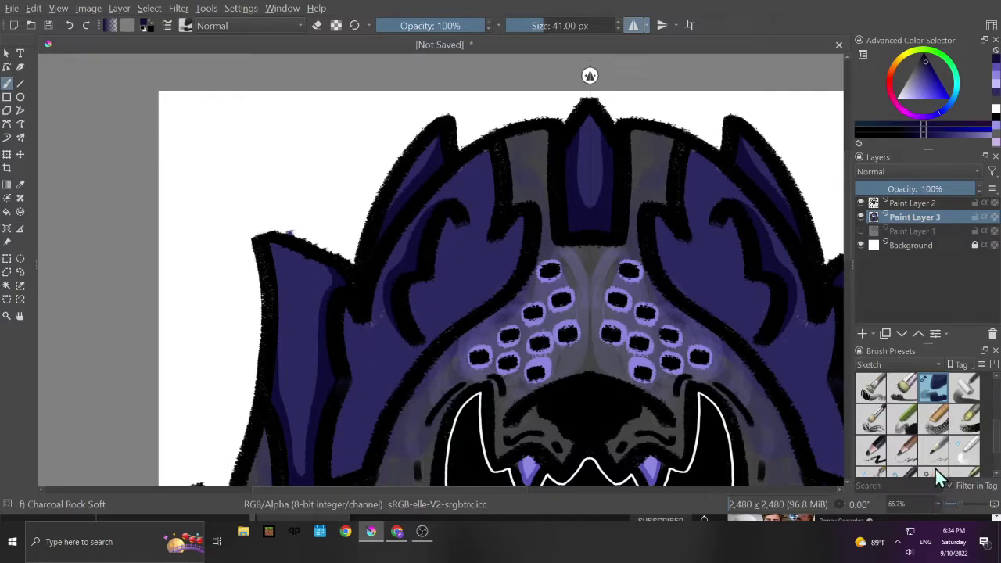
Step: Add dark indigo shading along the chest fur outlines on both sides at 41 px
key(ctrl+shift+0)
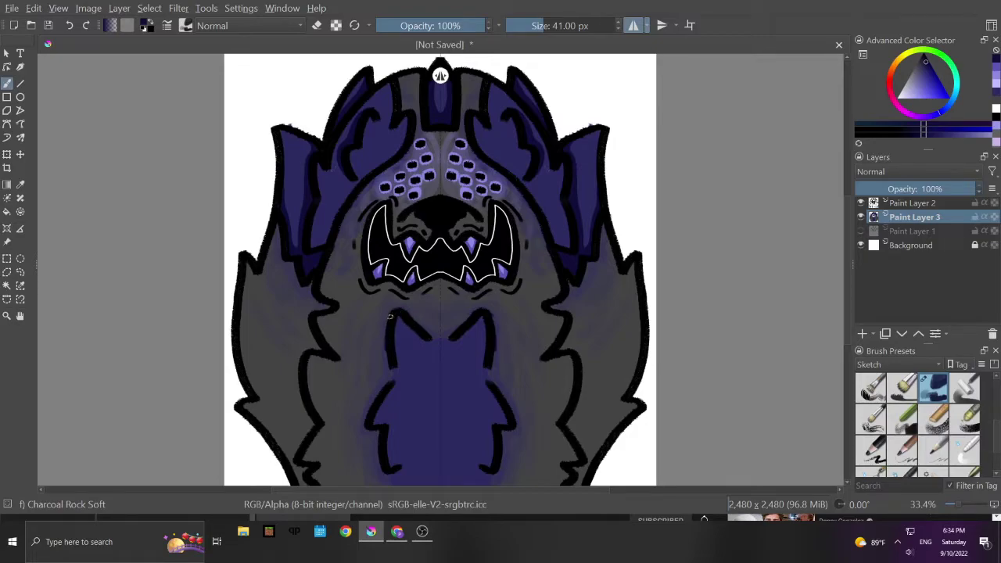
drag(385, 355, 384, 381)
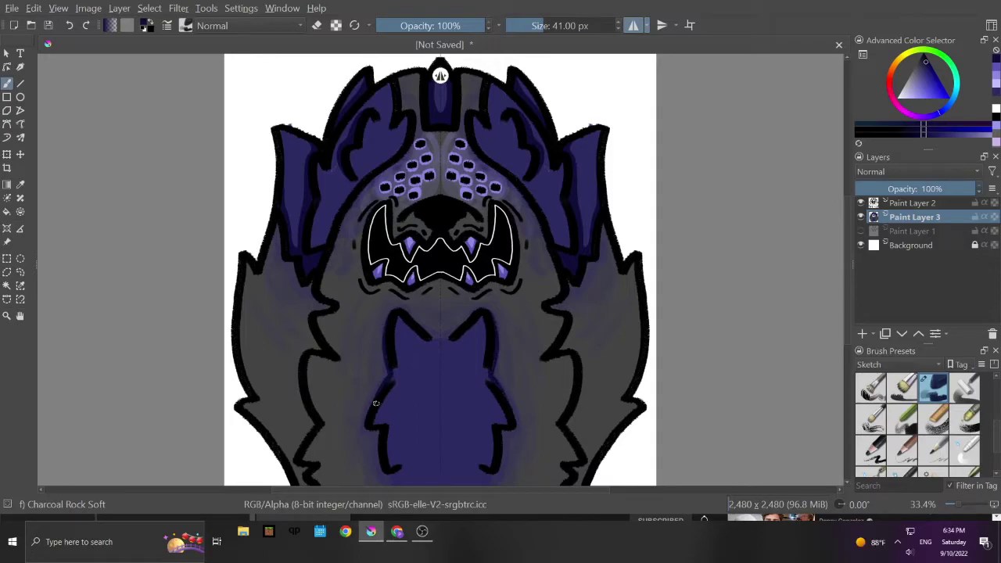
drag(368, 428, 377, 444)
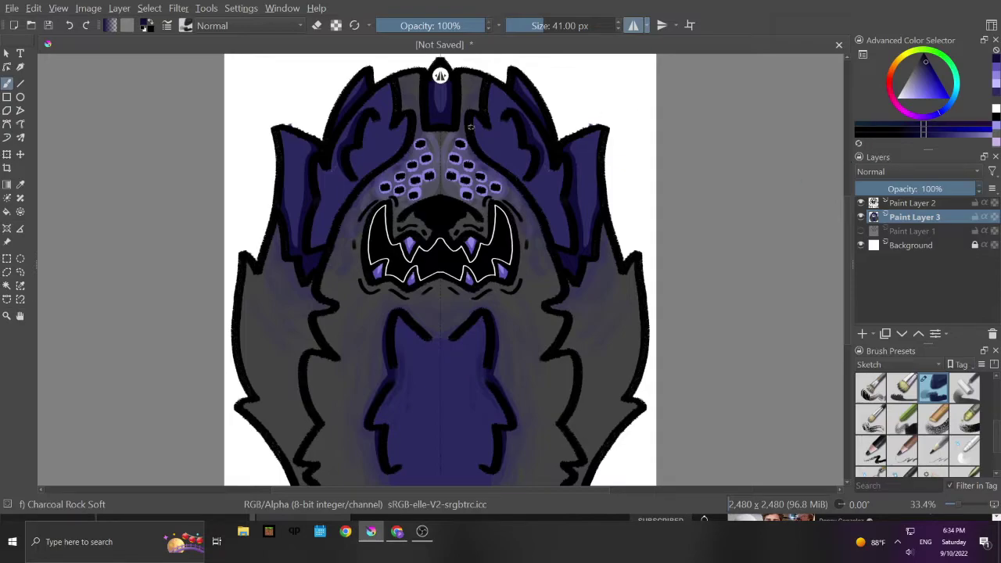
Step: Sample the outer side fur's grey, darken it and shade along the inner jagged outlines of that fur at 41 px
click(7, 316)
click(21, 185)
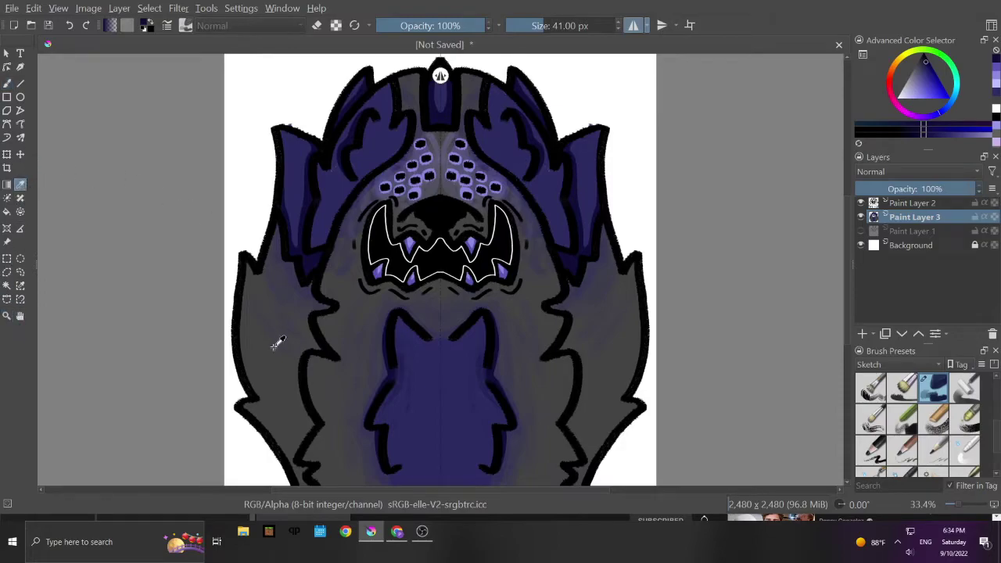
click(275, 333)
drag(917, 59, 917, 59)
click(7, 83)
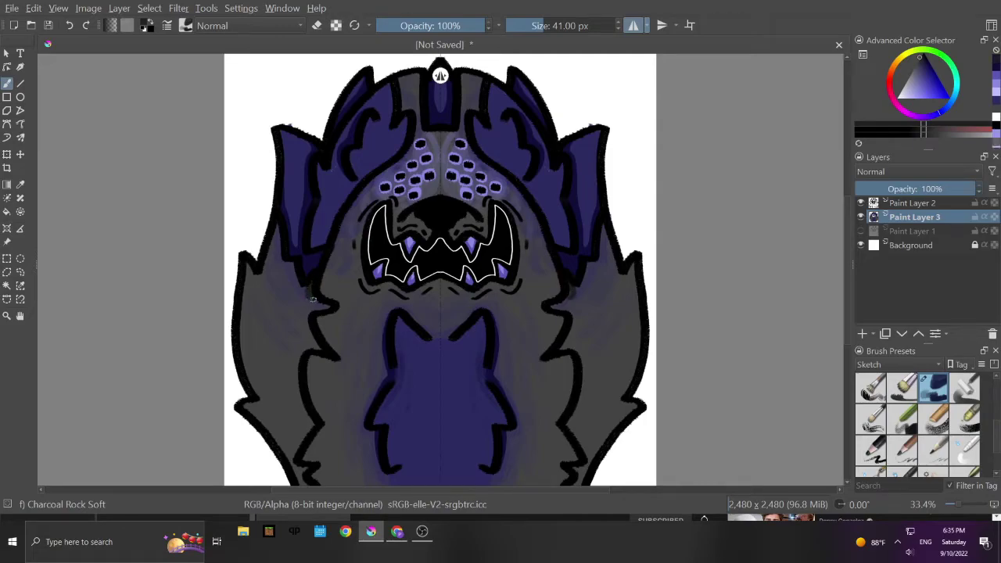
mouse_move(307, 308)
mouse_down()
mouse_move(294, 367)
mouse_move(302, 482)
mouse_move(301, 464)
mouse_move(246, 406)
mouse_up()
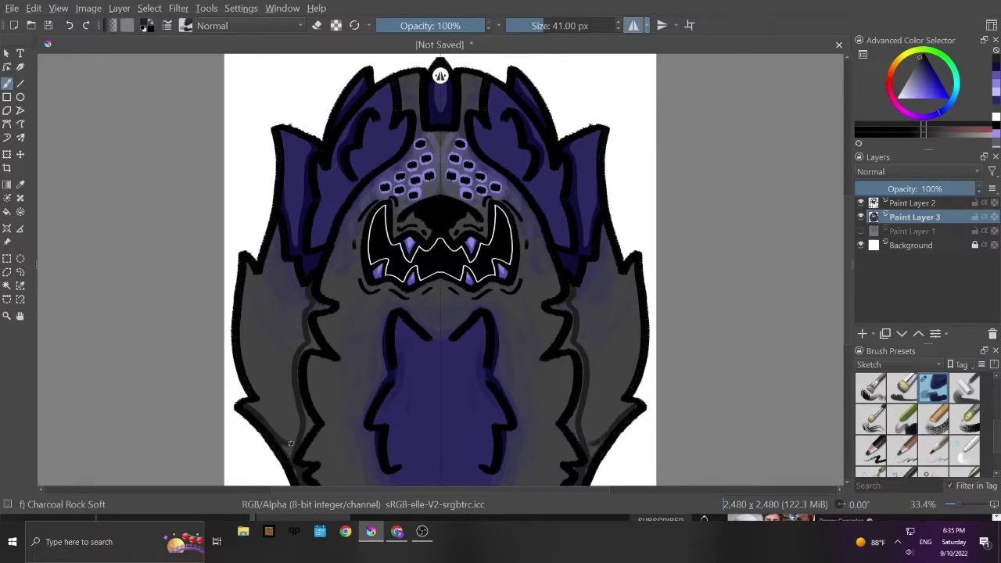
mouse_move(304, 422)
mouse_down()
mouse_move(303, 402)
mouse_move(311, 422)
mouse_move(293, 455)
mouse_up()
mouse_move(301, 366)
mouse_down()
mouse_move(304, 349)
mouse_move(316, 346)
mouse_move(309, 322)
mouse_move(328, 307)
mouse_up()
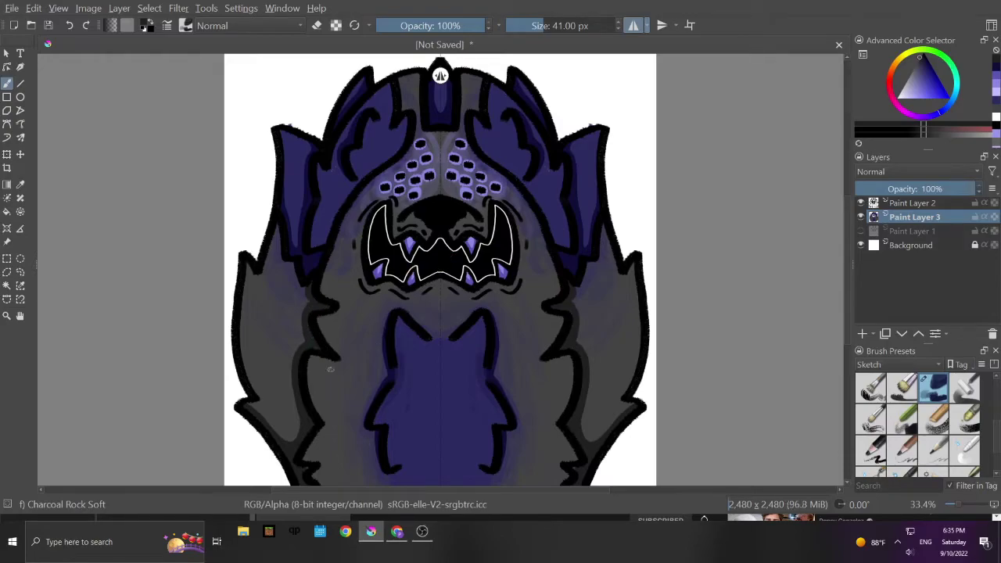
Step: Shade the inside of the side fur's outer outline with the same dark grey, from the lower spike to the upper point
drag(255, 405, 250, 305)
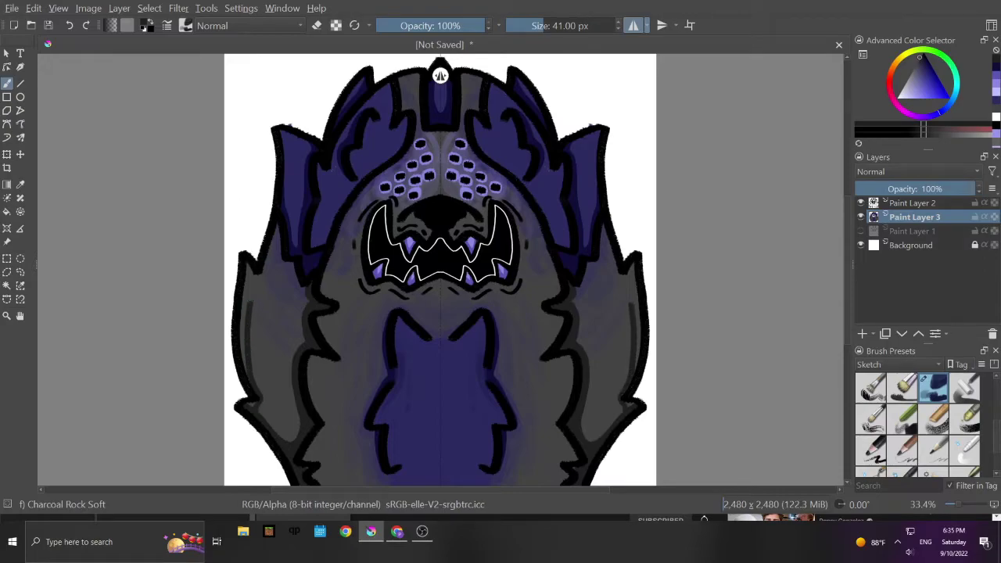
key(ctrl+z)
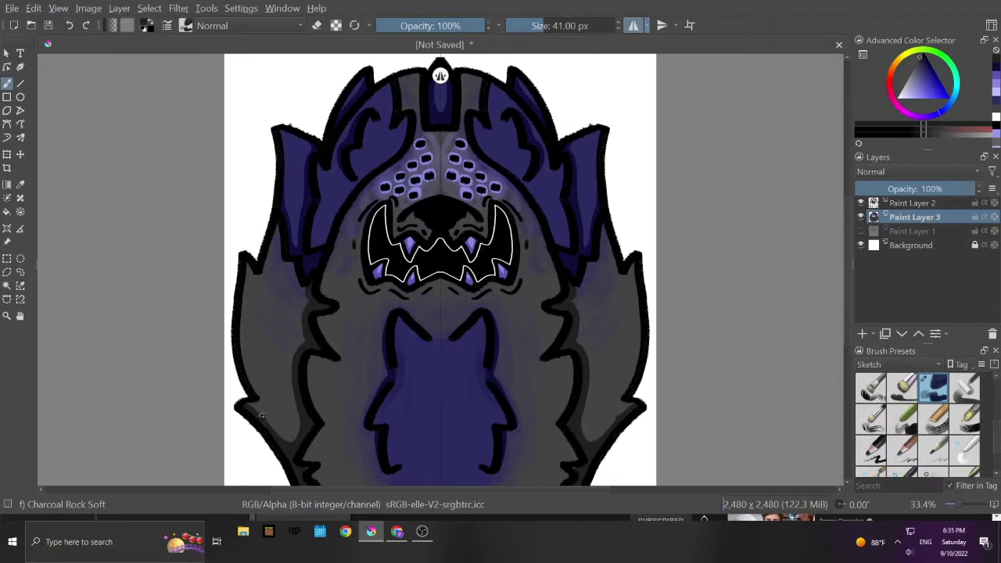
mouse_move(264, 398)
mouse_down()
mouse_move(245, 341)
mouse_move(251, 275)
mouse_up()
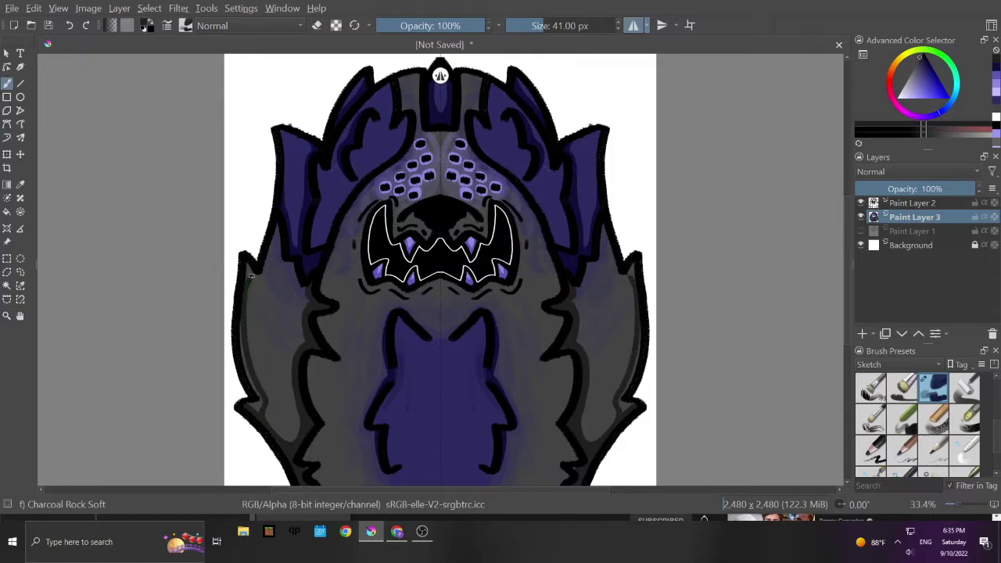
drag(239, 320, 260, 404)
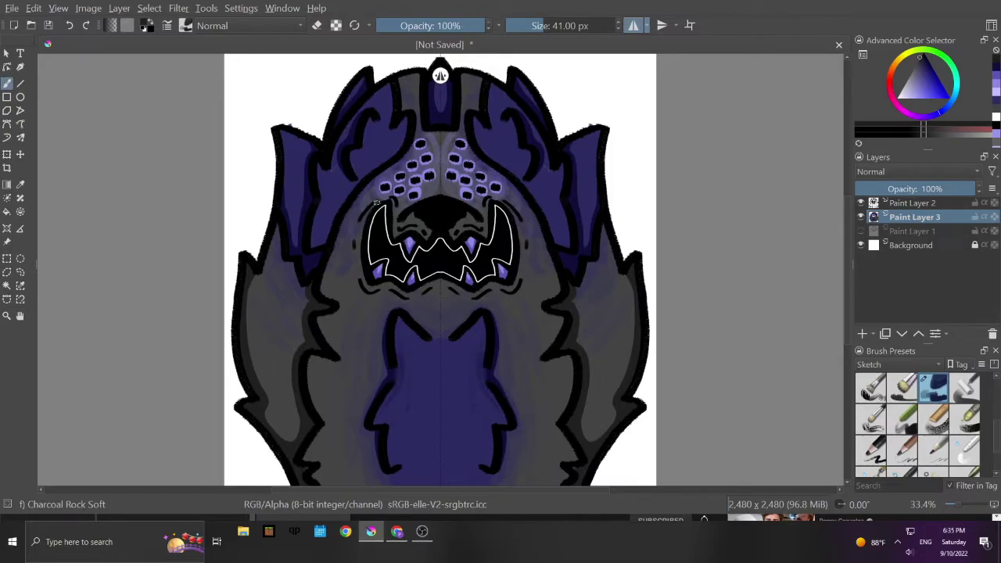
Step: Try dark grey shading around the mouth, muzzle and nose outlines, and undo those strokes
mouse_move(367, 214)
mouse_down()
mouse_move(369, 288)
mouse_move(399, 294)
mouse_move(393, 283)
mouse_move(370, 288)
mouse_move(406, 297)
mouse_move(396, 284)
mouse_move(410, 295)
mouse_move(440, 281)
mouse_move(409, 297)
mouse_move(375, 288)
mouse_up()
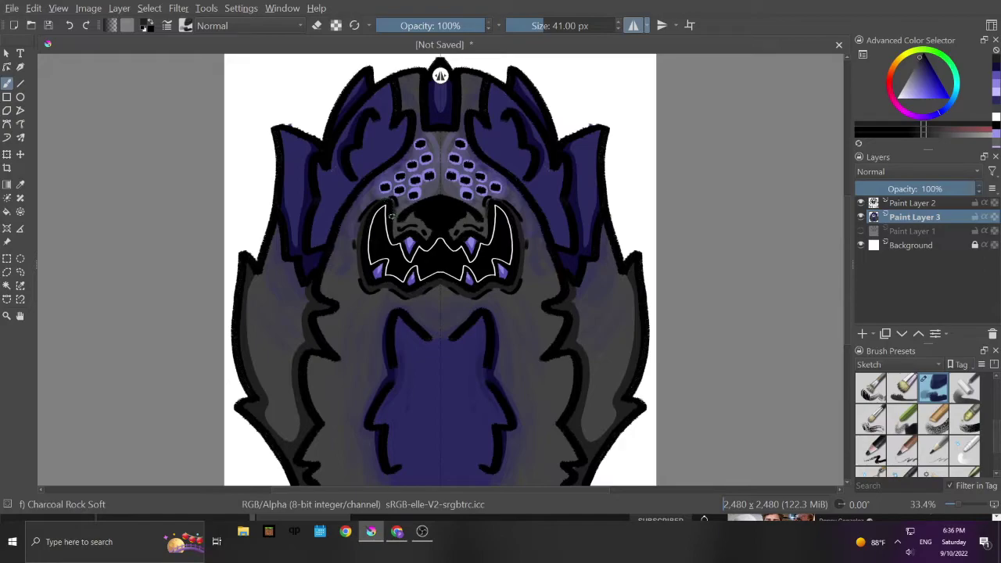
mouse_move(392, 205)
mouse_down()
mouse_move(396, 235)
mouse_move(417, 232)
mouse_up()
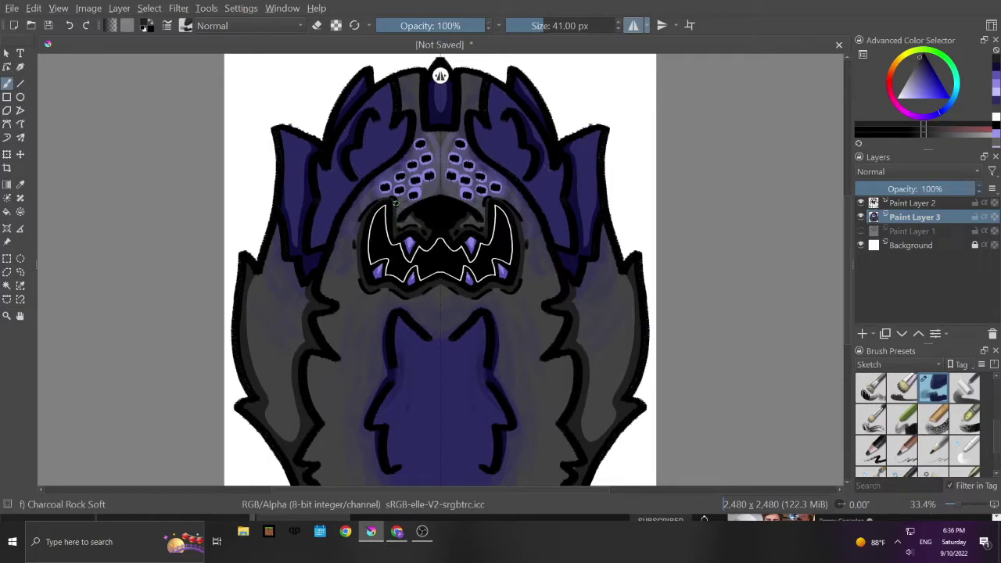
drag(400, 216, 443, 193)
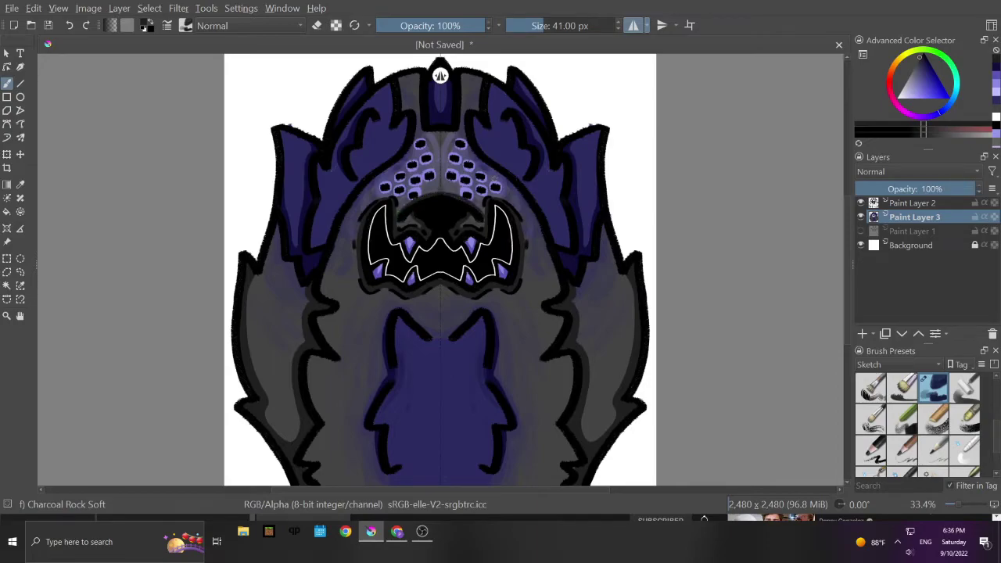
click(70, 26)
click(69, 26)
click(70, 26)
click(69, 25)
click(70, 26)
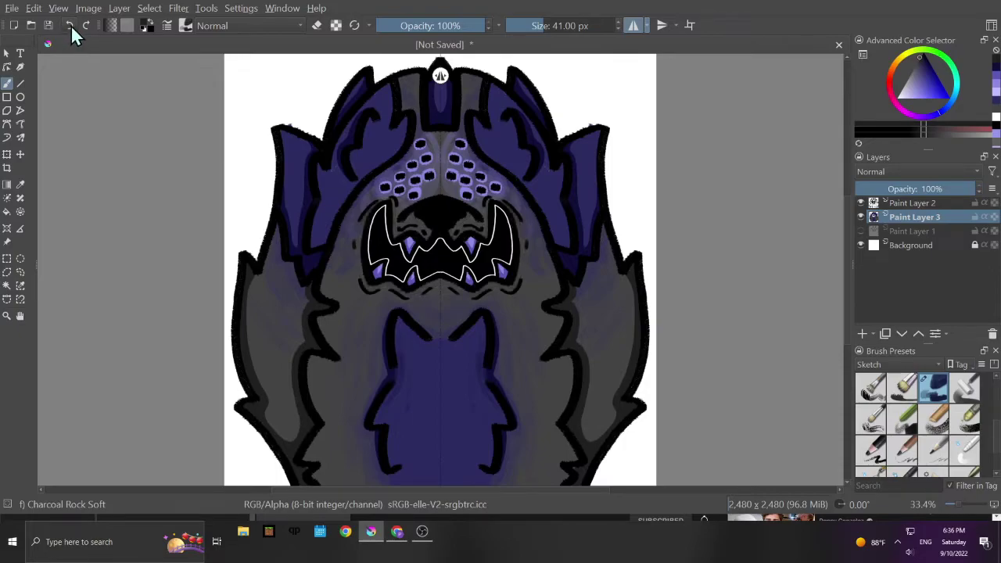
Step: Add dark grey shading along the top of the nose and around the edges of the grey bands beside the forehead stripe
click(401, 215)
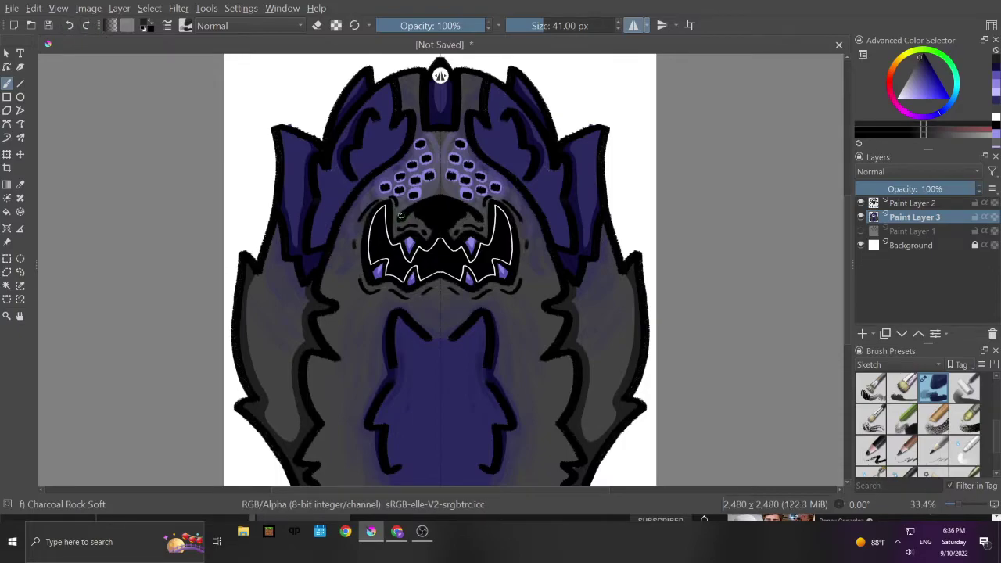
drag(408, 207, 442, 194)
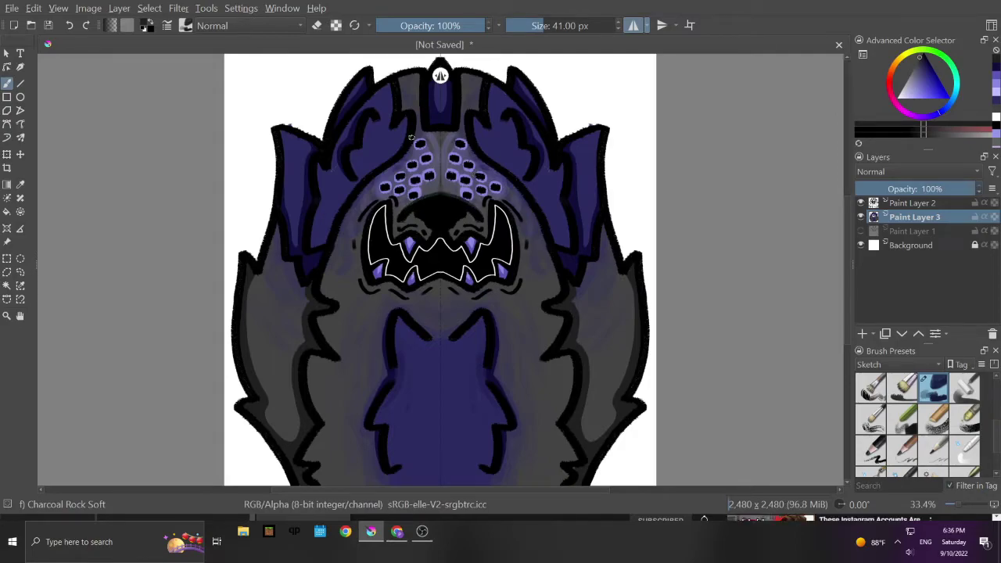
mouse_move(413, 134)
mouse_down()
mouse_move(415, 112)
mouse_move(401, 108)
mouse_move(396, 75)
mouse_up()
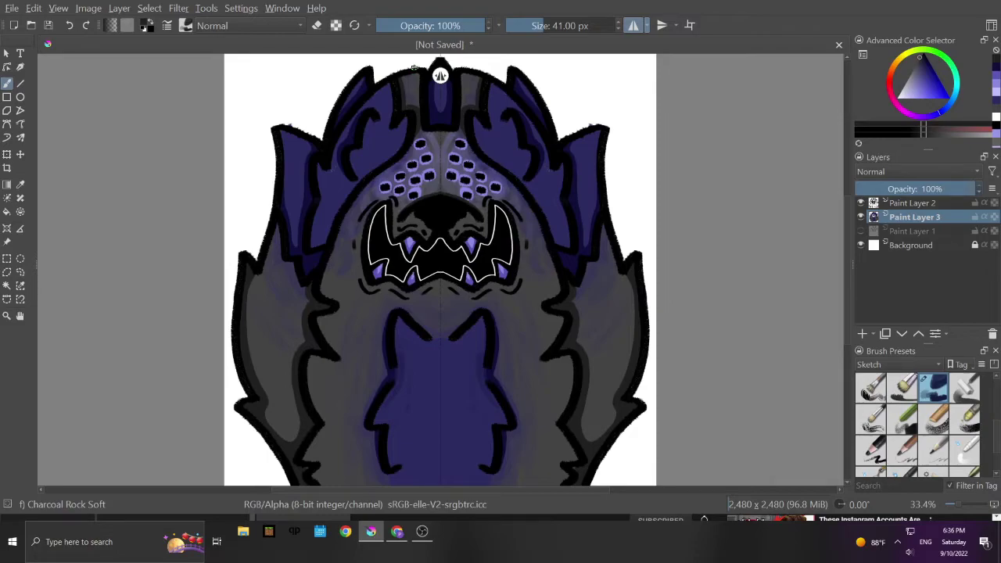
Step: Sample the hair's dark indigo shade and deepen the shadows along the outer edges of the hair locks framing the face
click(20, 185)
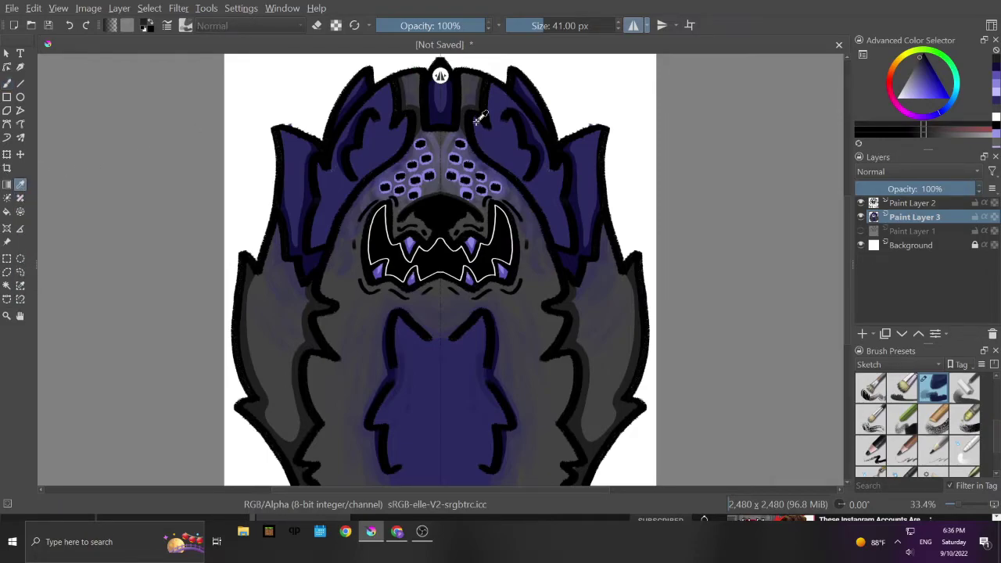
click(356, 129)
click(7, 82)
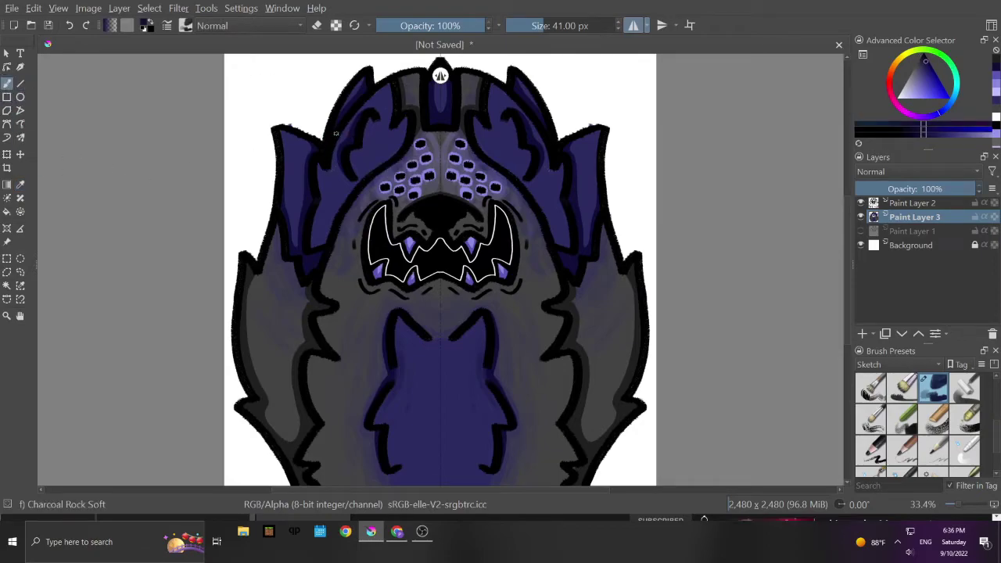
mouse_move(330, 163)
mouse_down()
mouse_move(325, 214)
mouse_move(330, 163)
mouse_move(326, 207)
mouse_move(338, 211)
mouse_move(322, 244)
mouse_move(331, 219)
mouse_move(322, 233)
mouse_move(325, 173)
mouse_up()
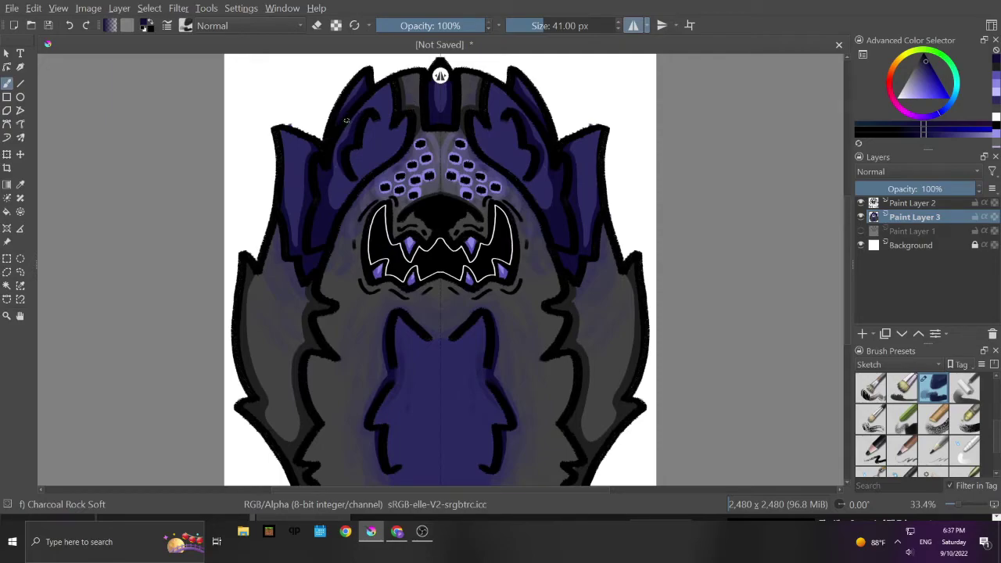
drag(335, 156, 334, 210)
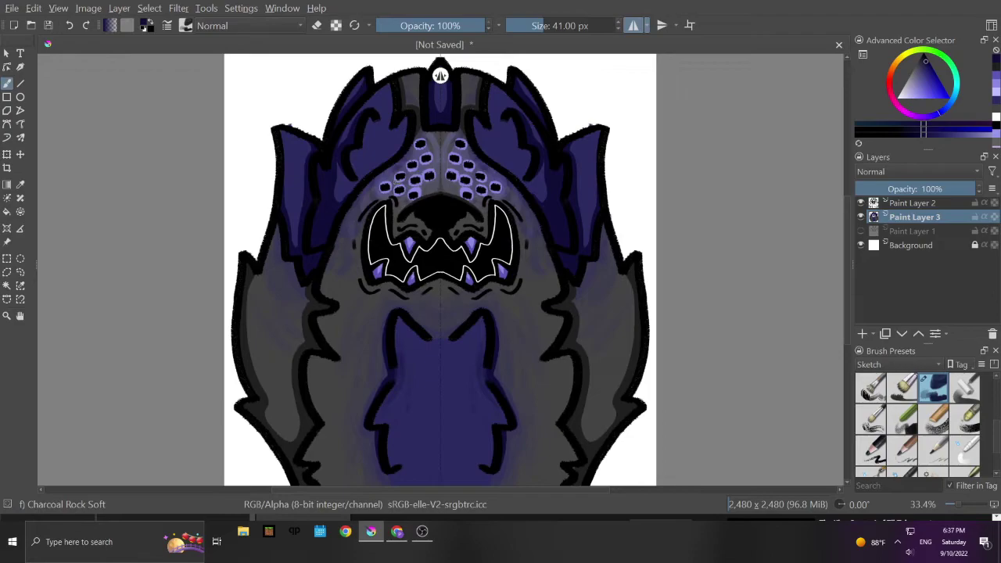
Step: Pick white and try handwriting "Done" across the face on Paint Layer 3 with mirroring still on
drag(921, 65, 929, 52)
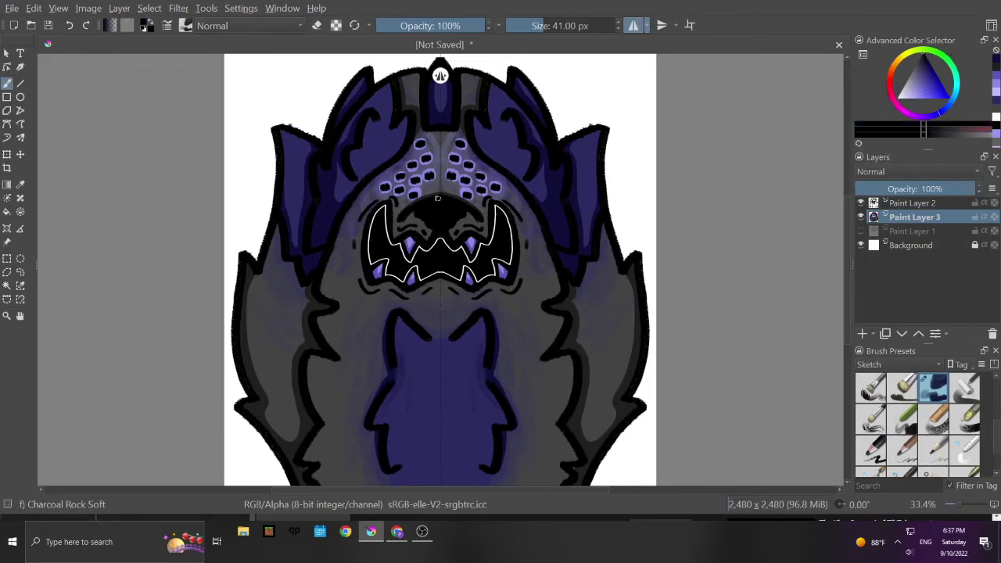
click(909, 95)
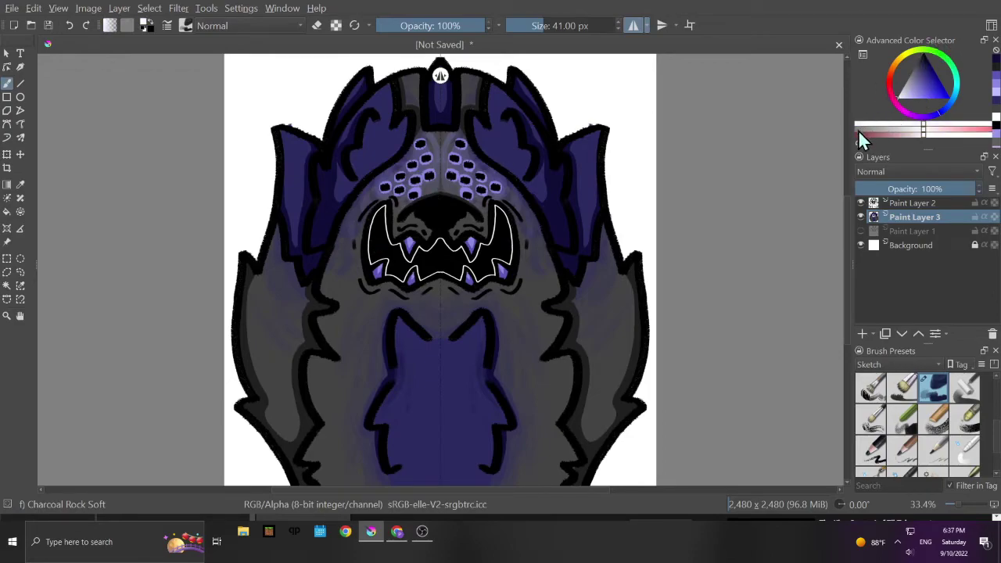
mouse_move(291, 311)
mouse_down()
mouse_move(285, 283)
mouse_move(311, 350)
mouse_up()
drag(344, 275, 321, 369)
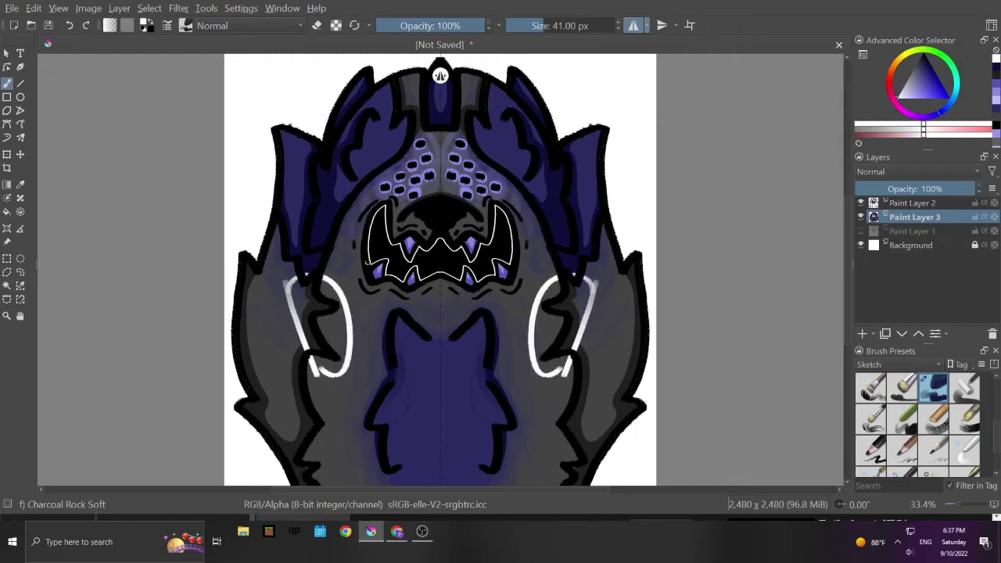
drag(395, 333, 391, 285)
drag(474, 290, 478, 302)
drag(453, 217, 474, 239)
mouse_move(473, 205)
mouse_down()
mouse_move(487, 214)
mouse_move(468, 234)
mouse_up()
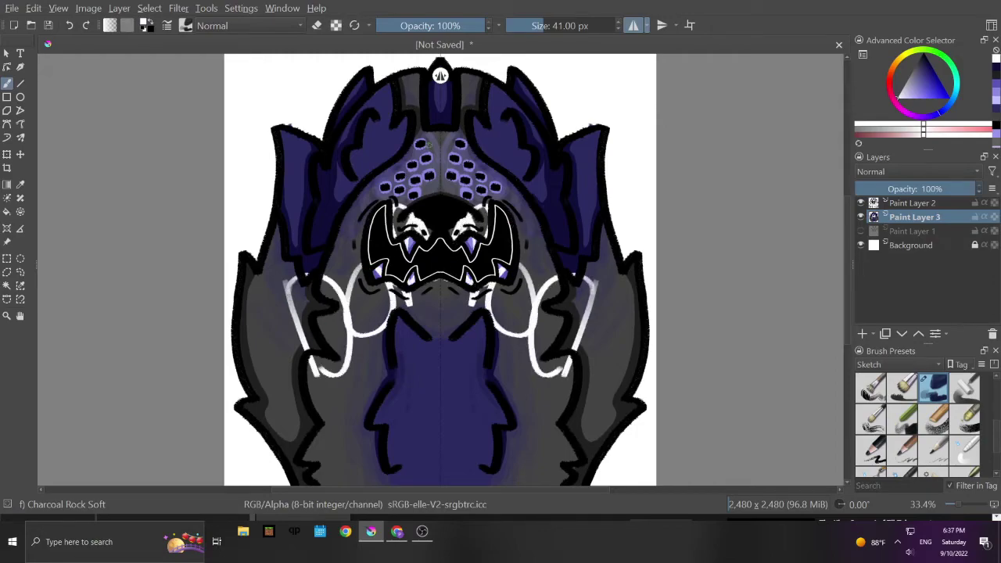
Step: Undo all the mirrored white lettering strokes
click(69, 27)
click(69, 26)
click(69, 28)
click(69, 28)
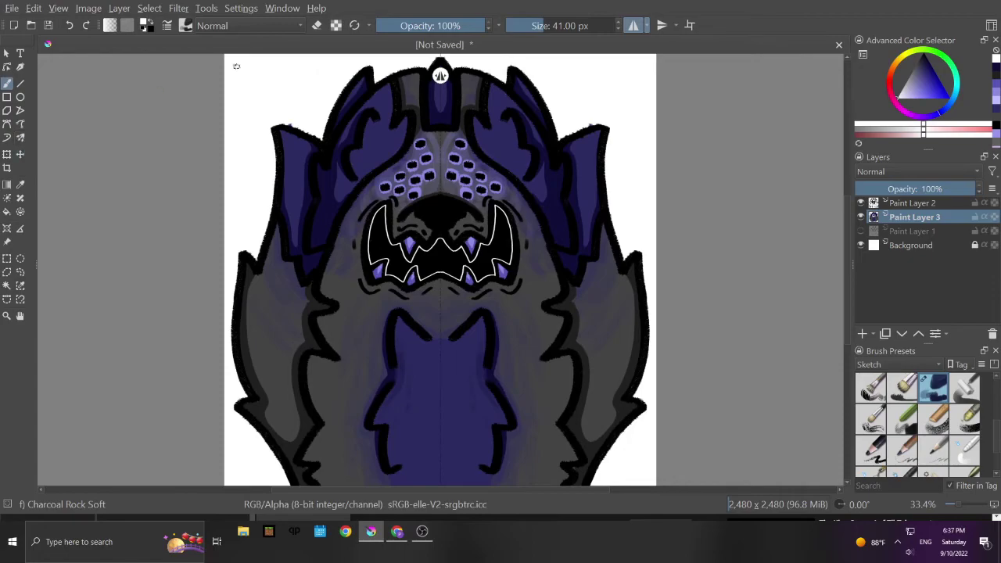
Step: Turn off mirrored painting and handwrite an underlined white "Done!" on Paint Layer 2, with small marks on the chest below
click(633, 25)
click(899, 203)
mouse_move(278, 294)
mouse_down()
mouse_move(303, 373)
mouse_move(305, 285)
mouse_move(316, 376)
mouse_up()
mouse_move(370, 281)
mouse_down()
mouse_move(395, 260)
mouse_move(450, 305)
mouse_move(493, 297)
mouse_move(507, 258)
mouse_move(509, 278)
mouse_up()
click(513, 302)
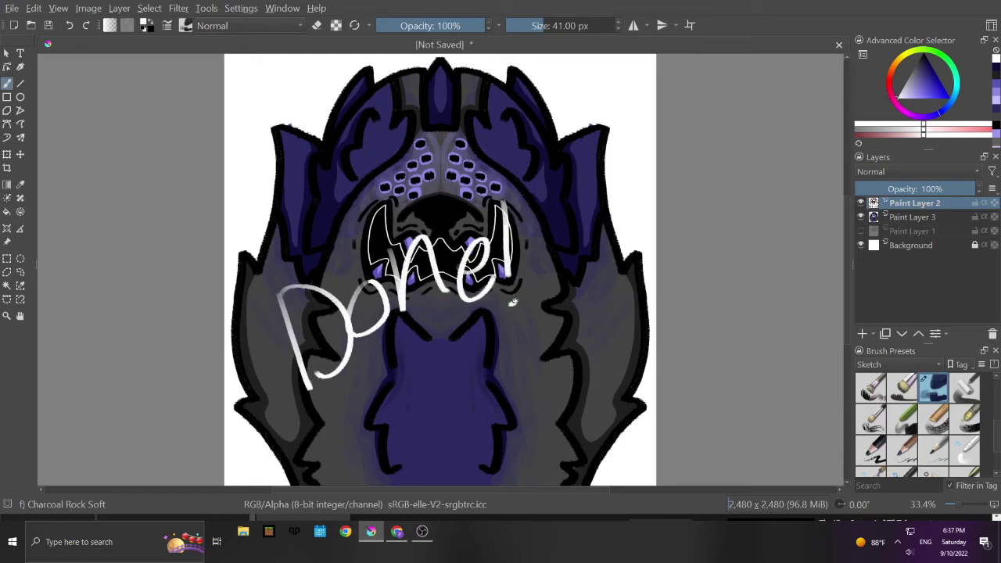
drag(291, 426, 499, 310)
click(402, 391)
click(439, 377)
mouse_move(413, 395)
mouse_down()
mouse_move(425, 413)
mouse_move(446, 395)
mouse_up()
Step: Undo the white "Done!" lettering, its underline and the marks on the chest
click(70, 29)
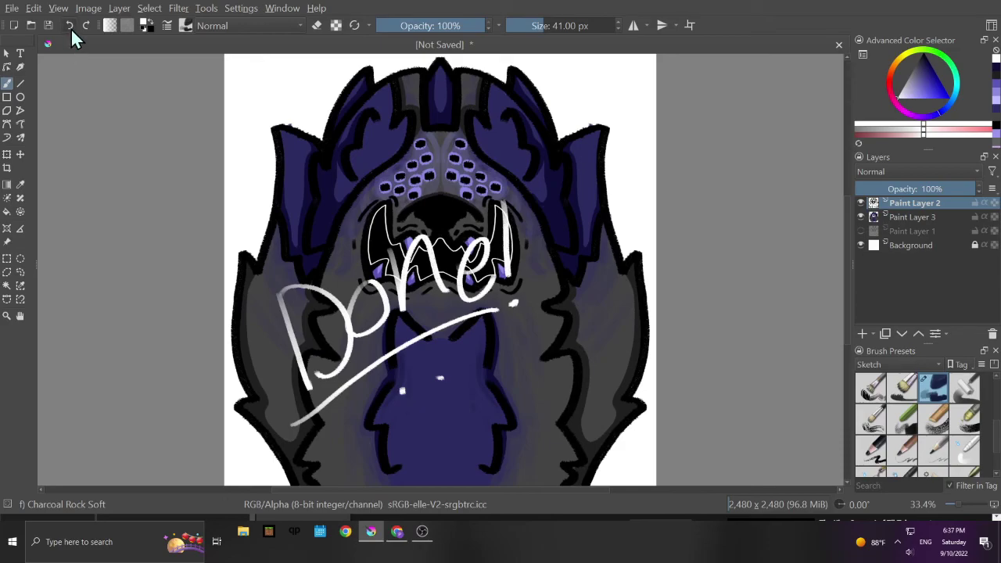
click(69, 28)
click(70, 28)
click(70, 28)
click(70, 29)
click(70, 28)
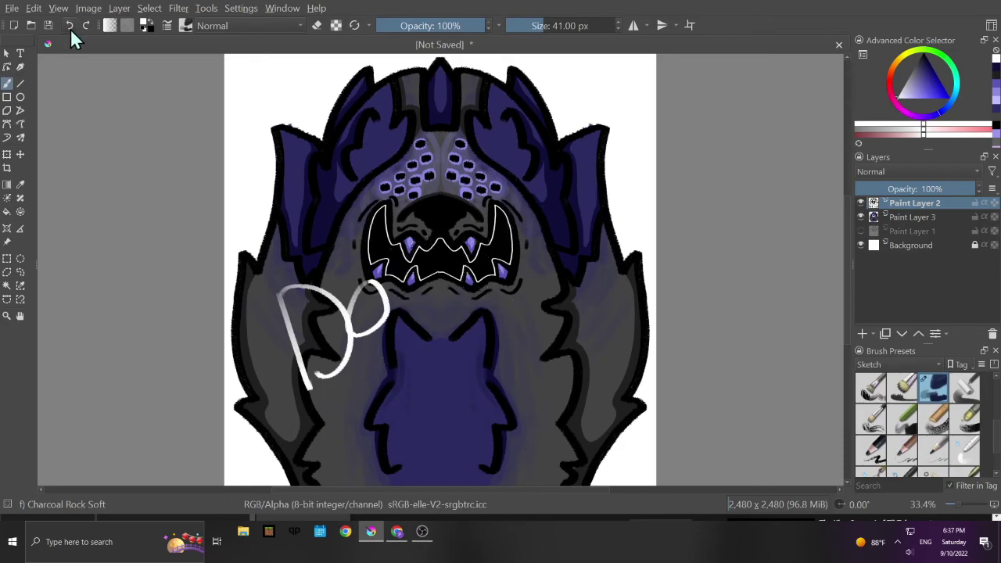
click(70, 29)
click(71, 27)
click(75, 27)
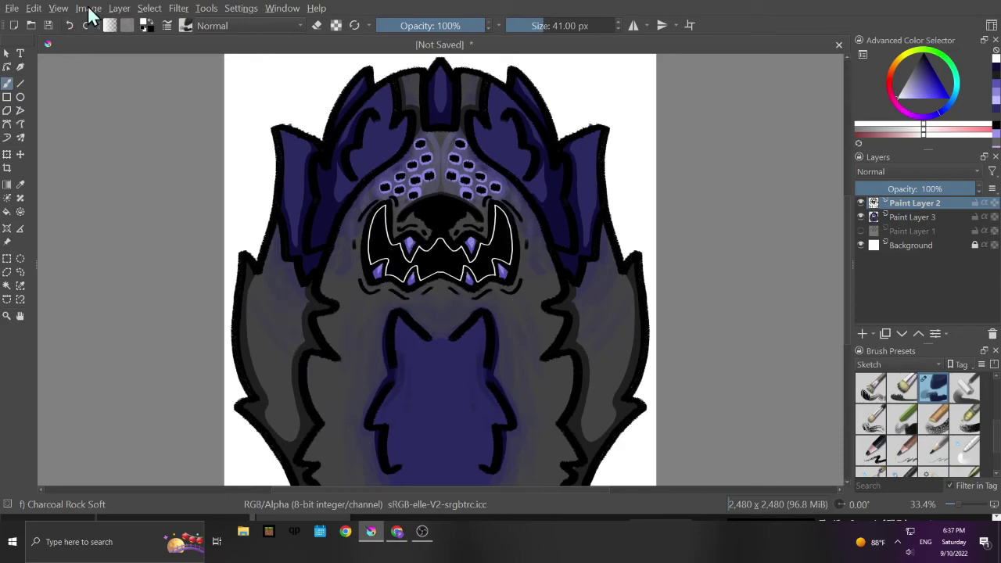